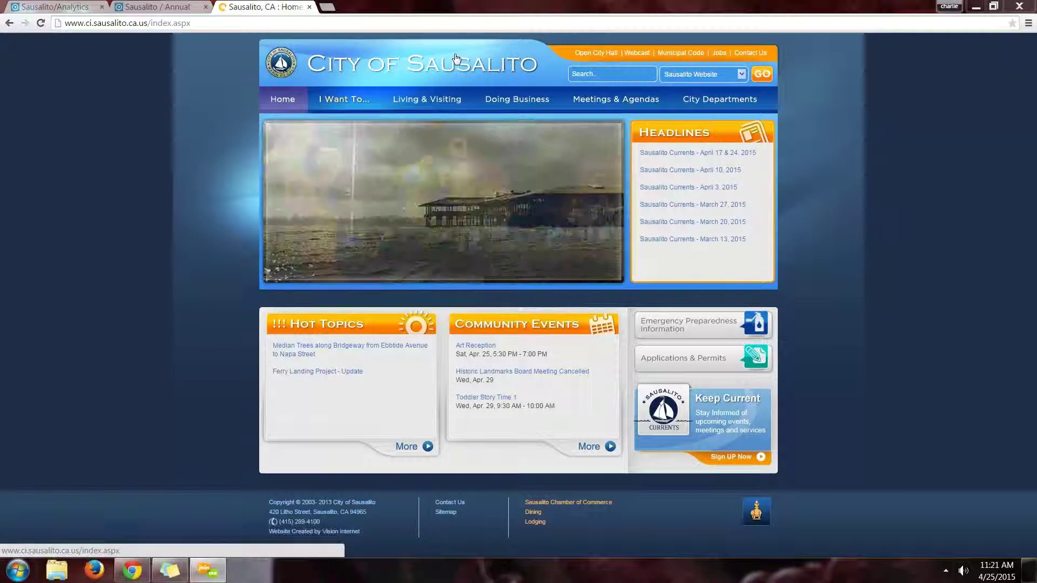
Step: Open the "Following the Money" page from the Budgets section of the city's Finance department
{"action": "mouse_move", "coordinate": [706, 99]}
{"action": "mouse_move", "coordinate": [706, 138]}
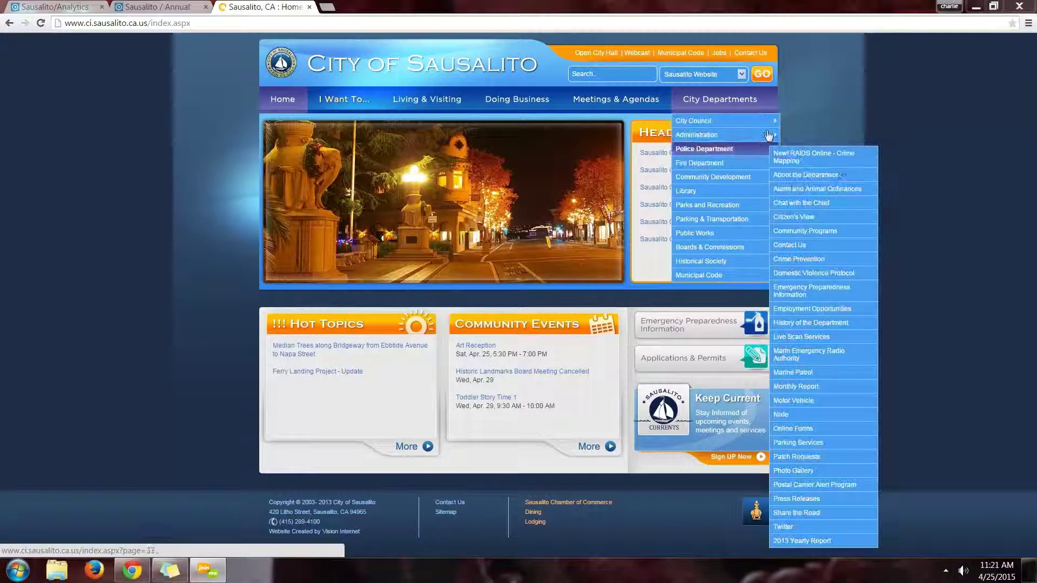
{"action": "left_click", "coordinate": [799, 180]}
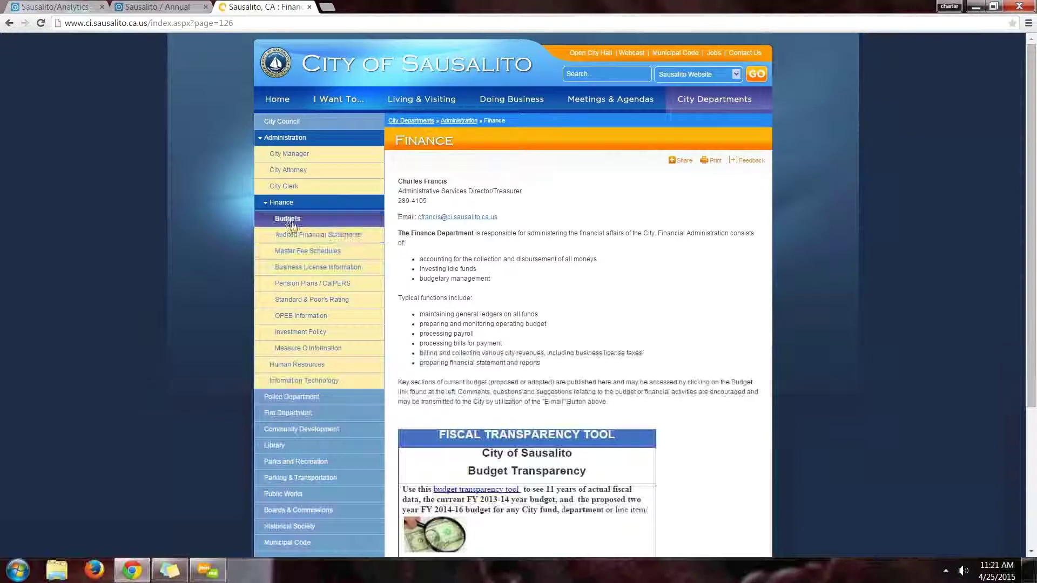
{"action": "left_click", "coordinate": [291, 221]}
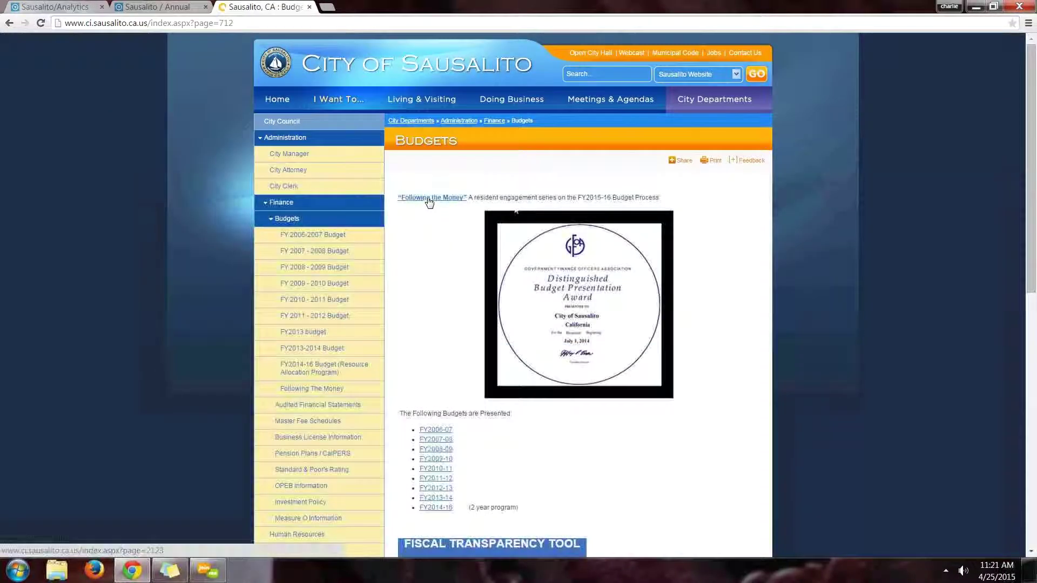
{"action": "left_click", "coordinate": [429, 199]}
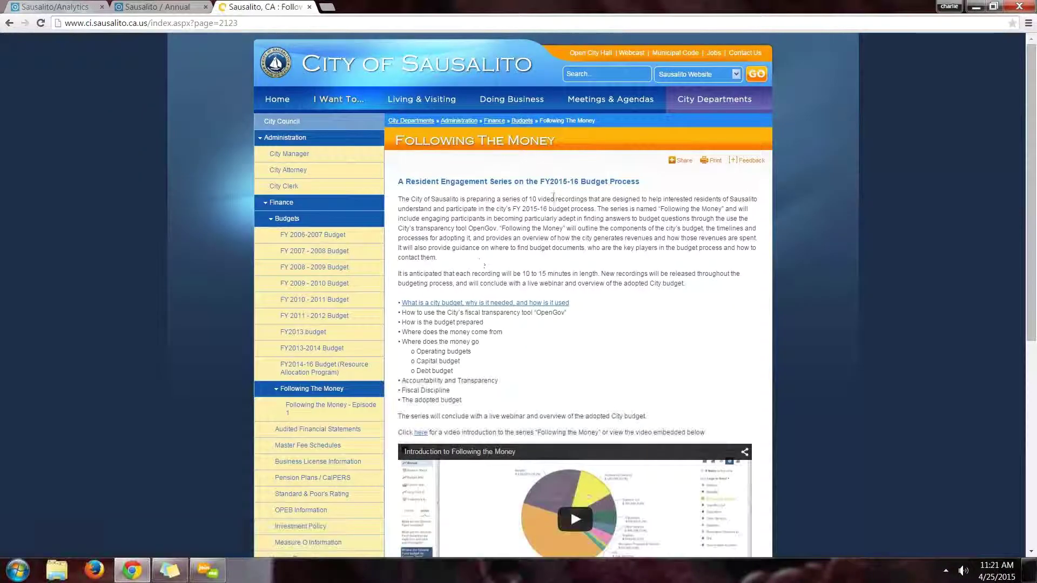
Step: Open the episode "What is a city budget, why is it needed, and how is it used" and skim its transcript
{"action": "scroll", "coordinate": [545, 228], "scroll_direction": "down", "scroll_amount": 2}
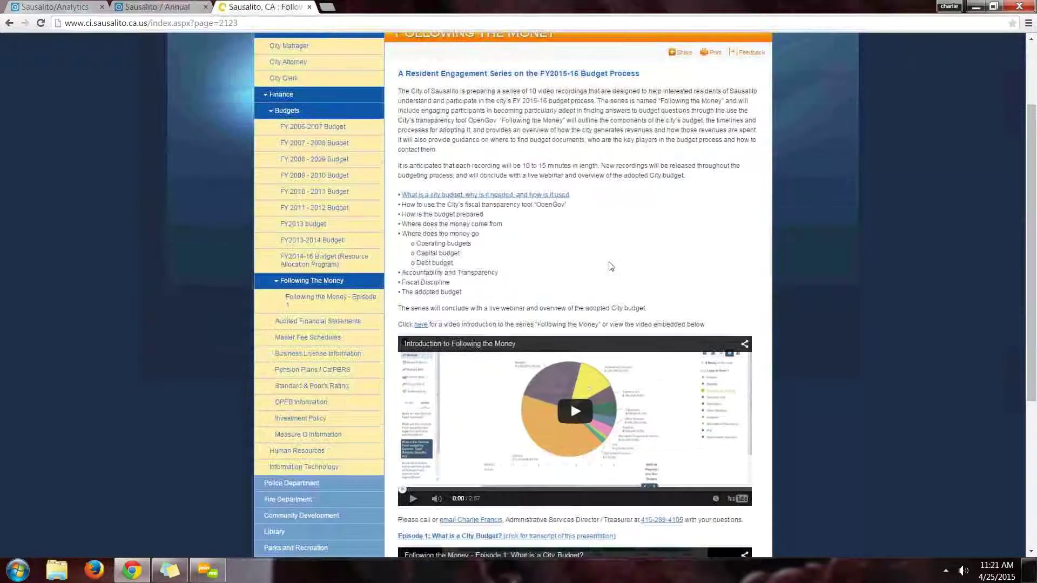
{"action": "scroll", "coordinate": [492, 405], "scroll_direction": "down", "scroll_amount": 2}
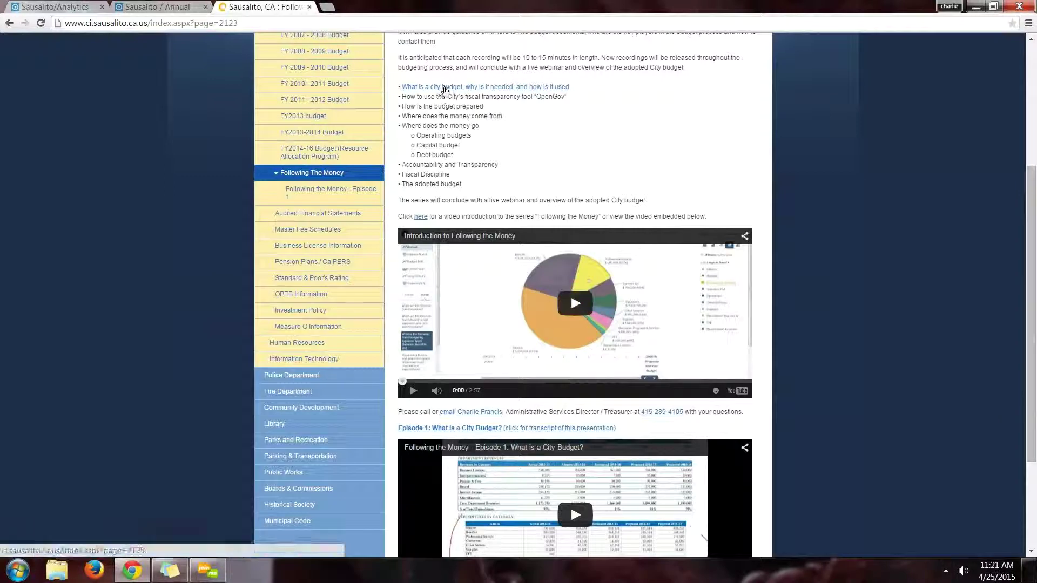
{"action": "left_click", "coordinate": [445, 88]}
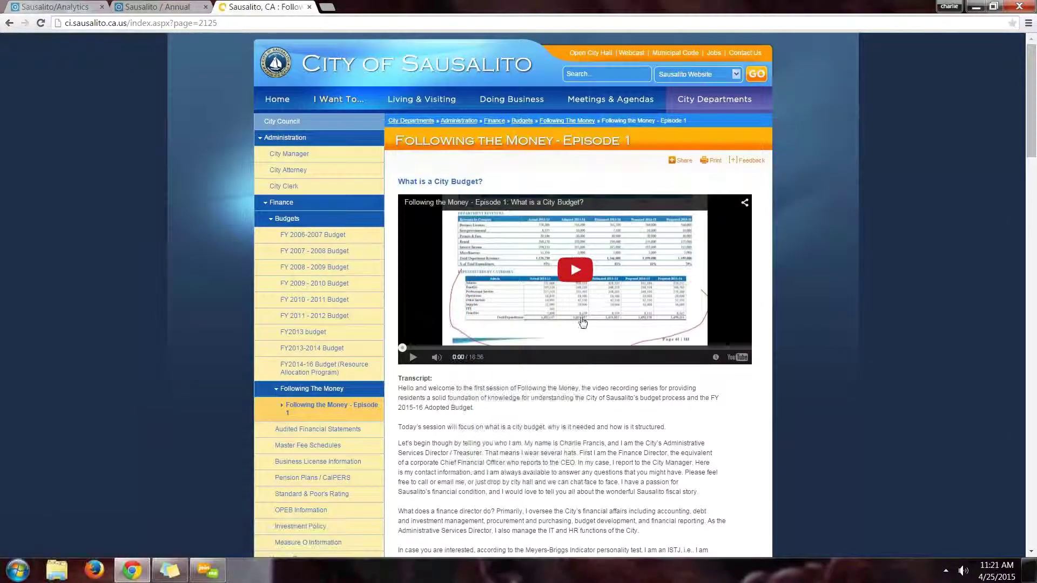
{"action": "scroll", "coordinate": [563, 419], "scroll_direction": "down", "scroll_amount": 2}
{"action": "scroll", "coordinate": [562, 418], "scroll_direction": "down", "scroll_amount": 7}
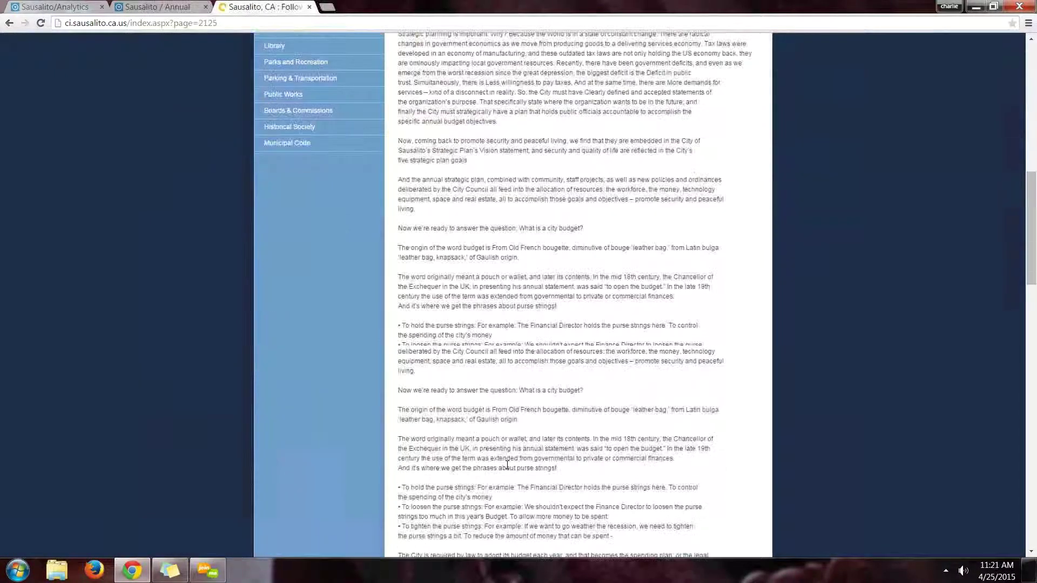
{"action": "scroll", "coordinate": [513, 392], "scroll_direction": "up", "scroll_amount": 9}
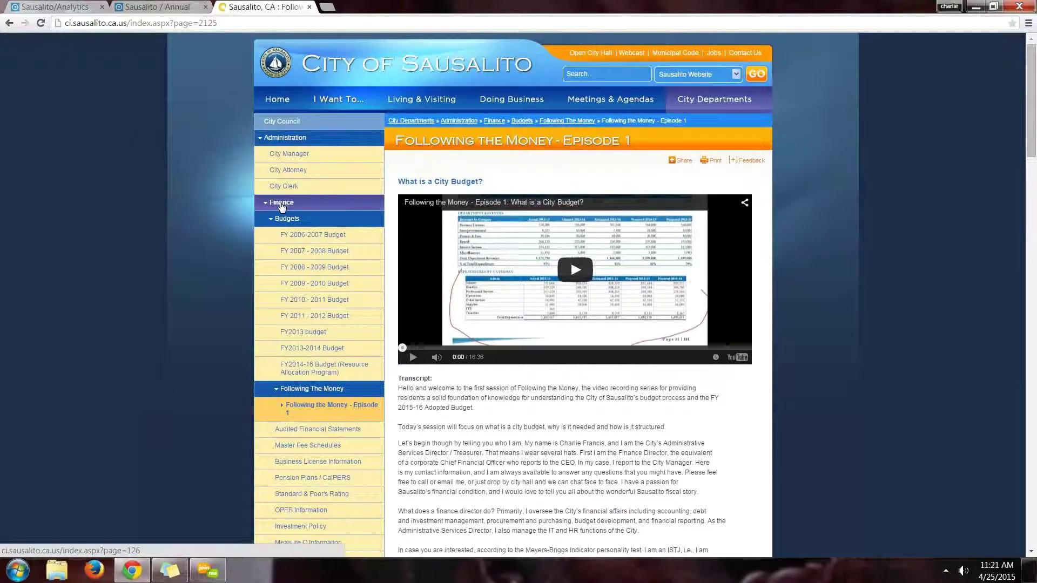
Step: Revisit the Finance page's Fiscal Transparency Tool section and enter the already open Sausalito OpenGov annual report past its welcome message
{"action": "left_click", "coordinate": [281, 205]}
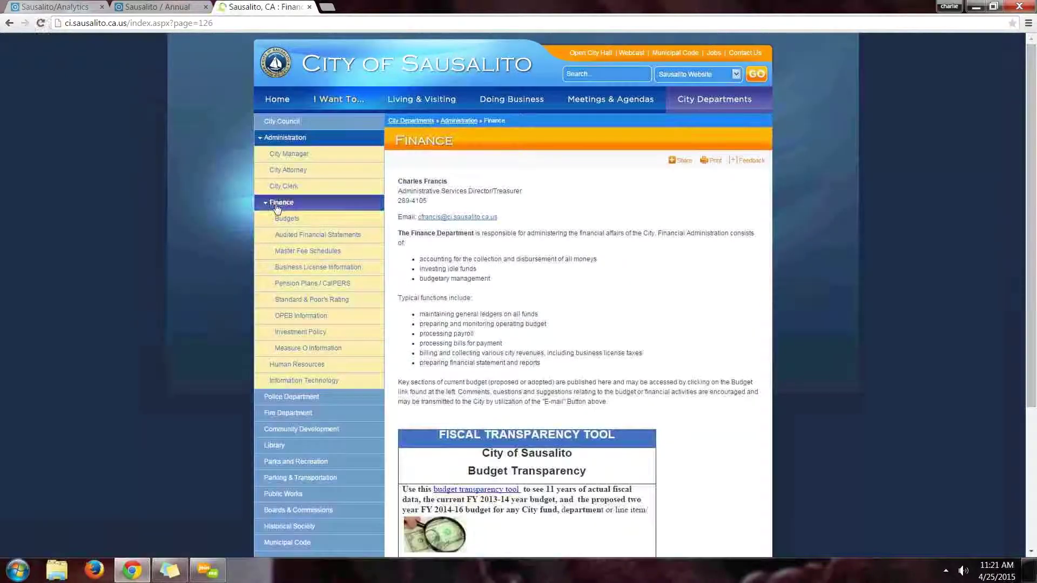
{"action": "scroll", "coordinate": [462, 398], "scroll_direction": "down", "scroll_amount": 2}
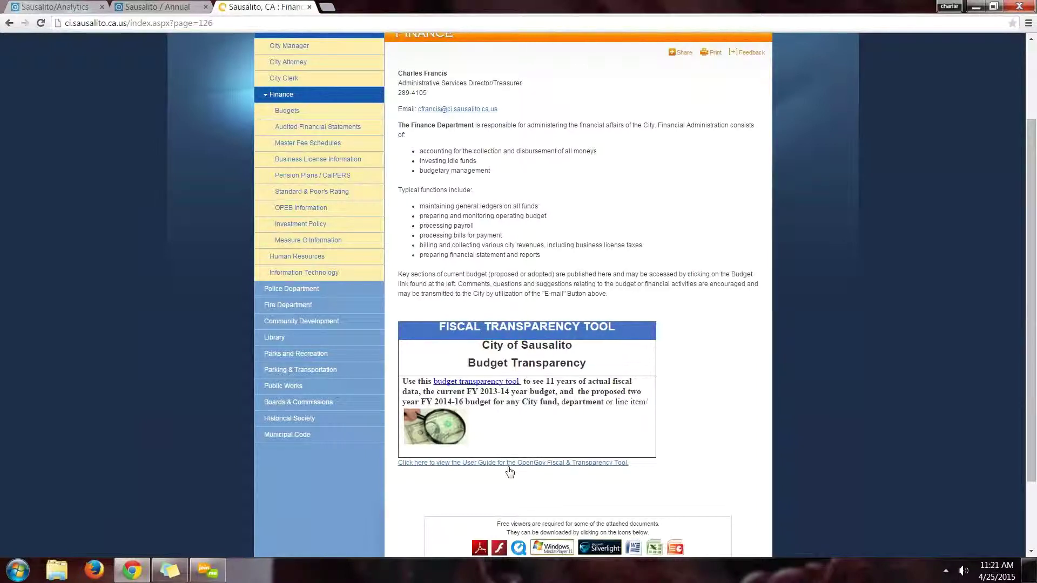
{"action": "left_click", "coordinate": [179, 5]}
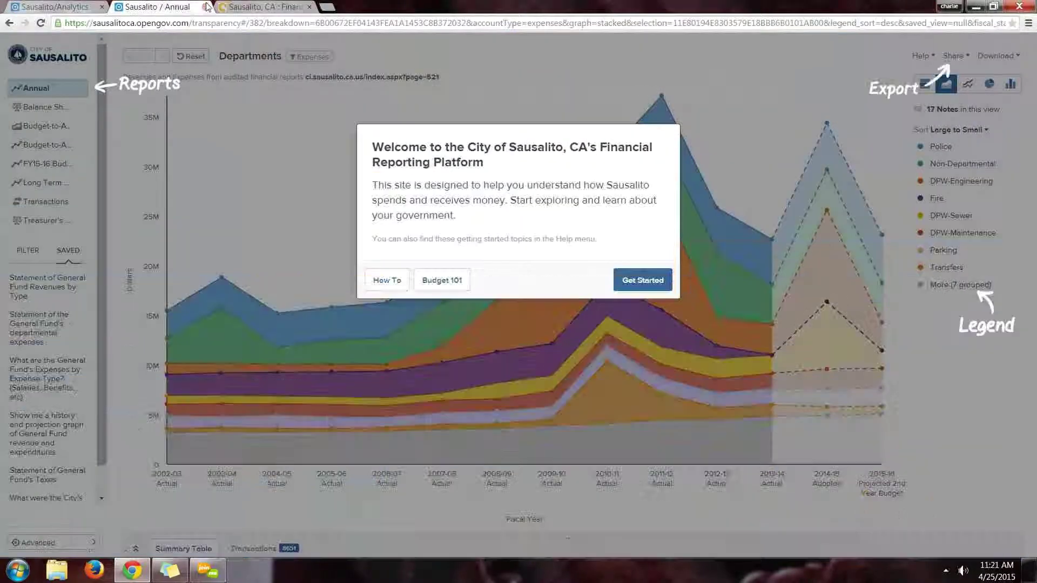
{"action": "left_click_drag", "start_coordinate": [93, 24], "coordinate": [182, 31]}
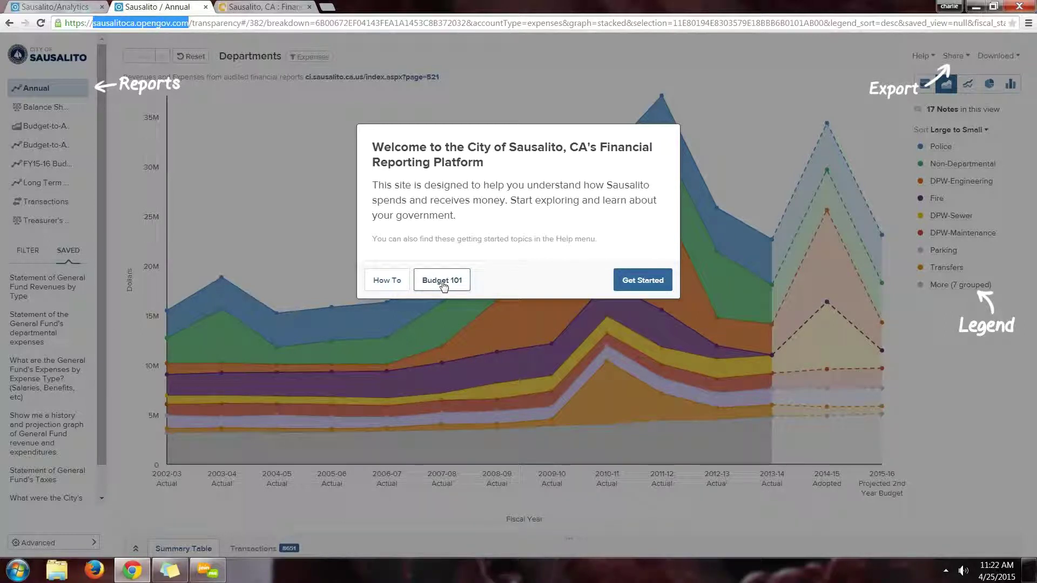
{"action": "left_click", "coordinate": [627, 282]}
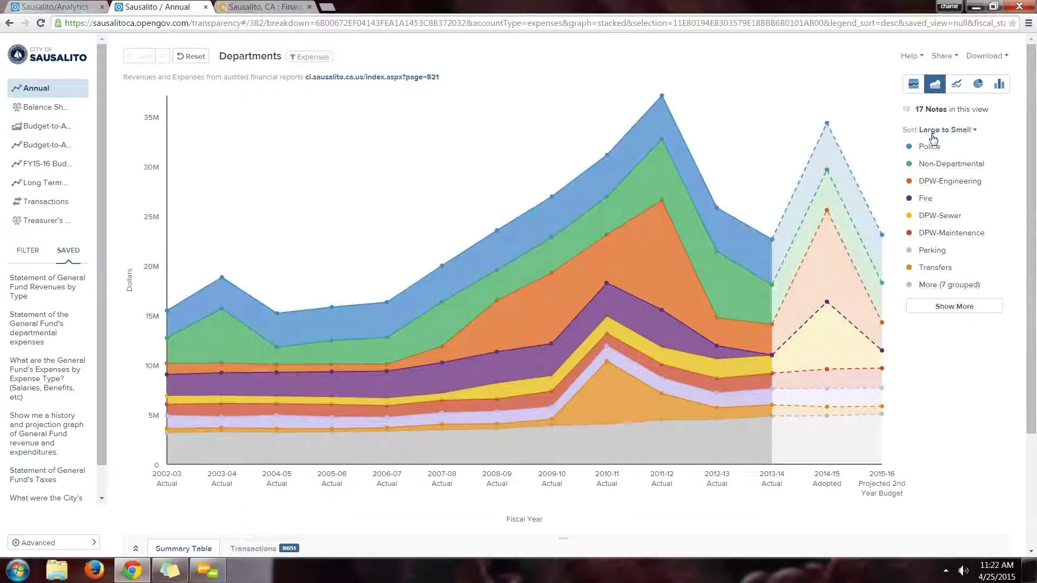
Step: Examine the departments' yearly values on the expense chart and in the summary table, and collapse the table again
{"action": "mouse_move", "coordinate": [929, 148]}
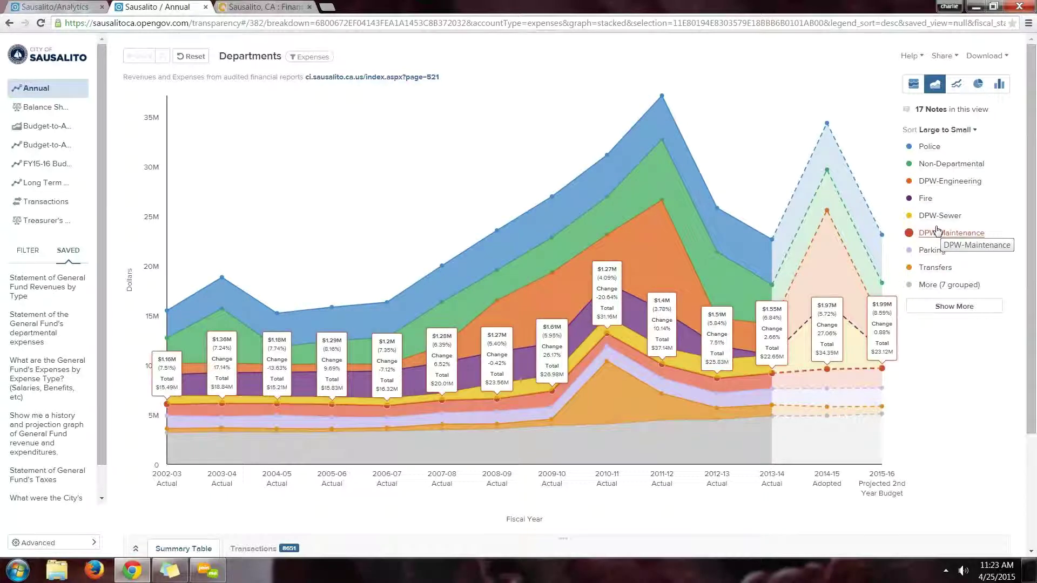
{"action": "left_click", "coordinate": [139, 550]}
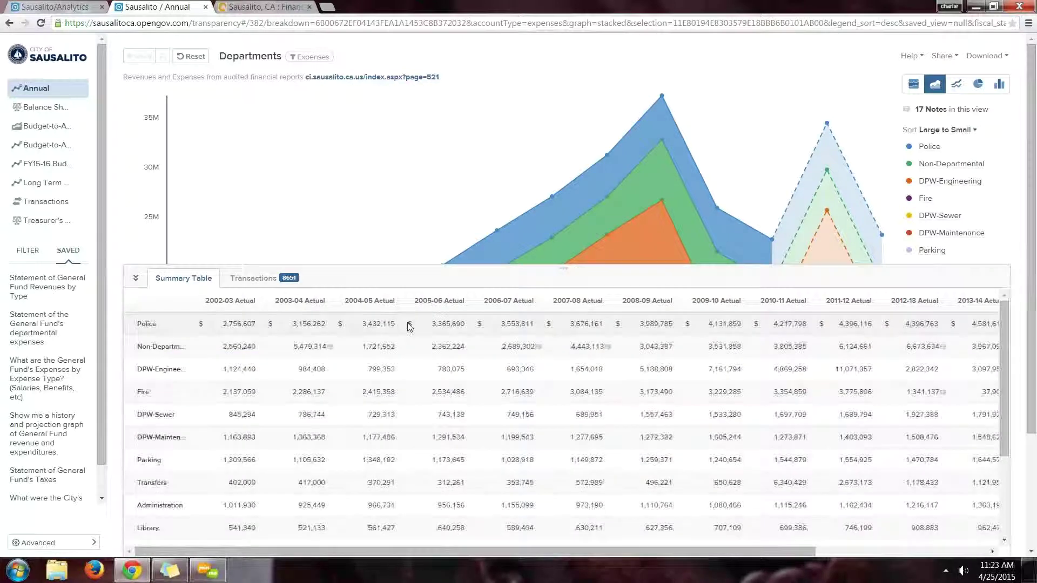
{"action": "left_click", "coordinate": [135, 278]}
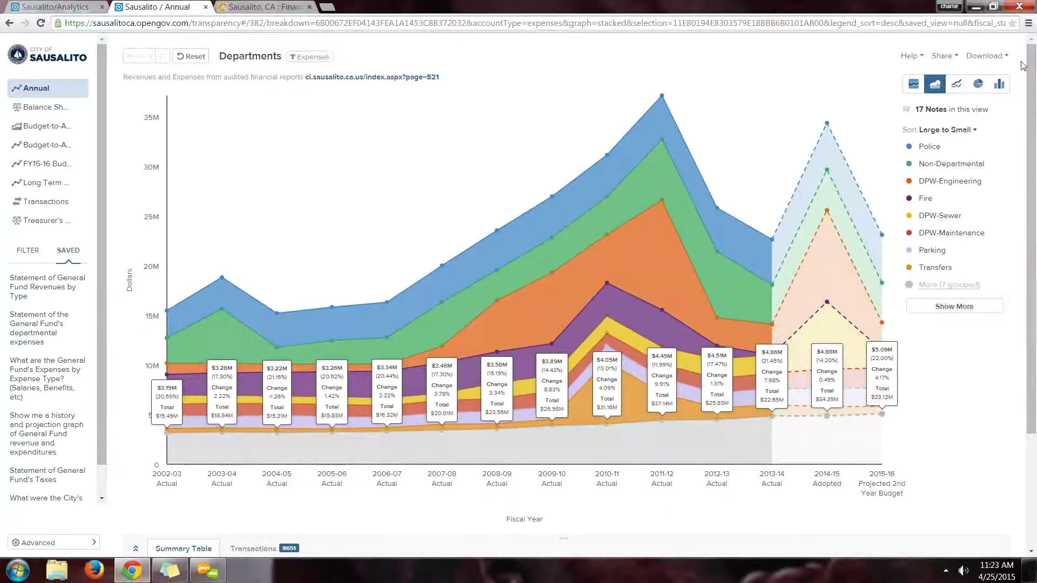
Step: Download the Departments summary data as a CSV spreadsheet, view it in Excel, and return to the full chart
{"action": "left_click", "coordinate": [992, 55]}
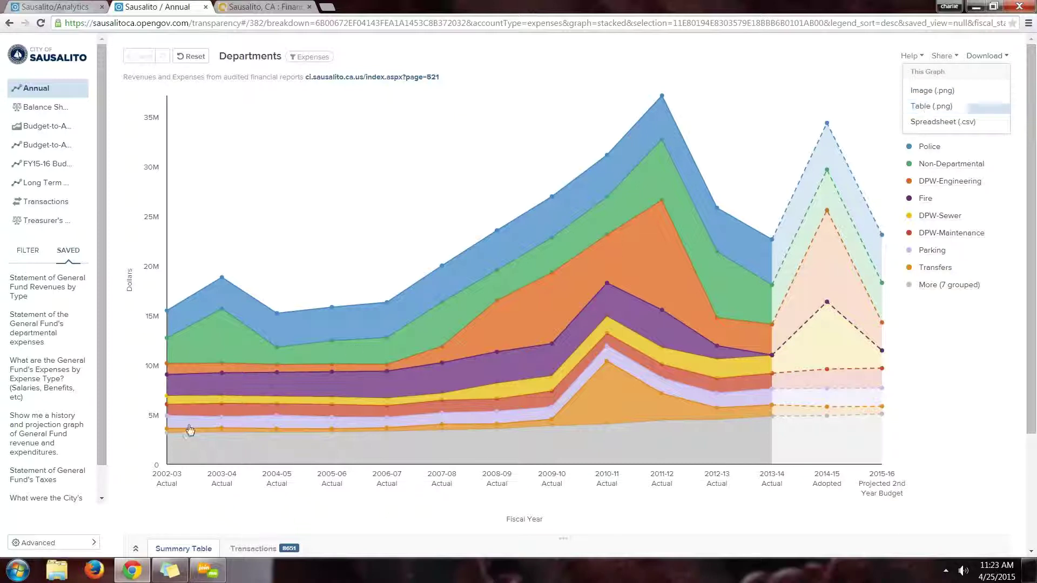
{"action": "left_click", "coordinate": [185, 549]}
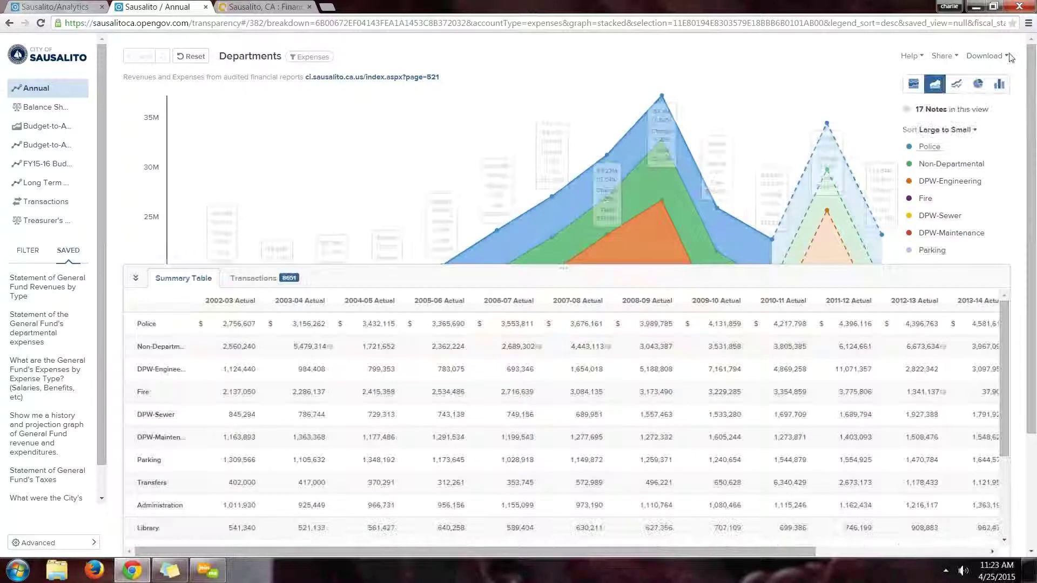
{"action": "left_click", "coordinate": [992, 56]}
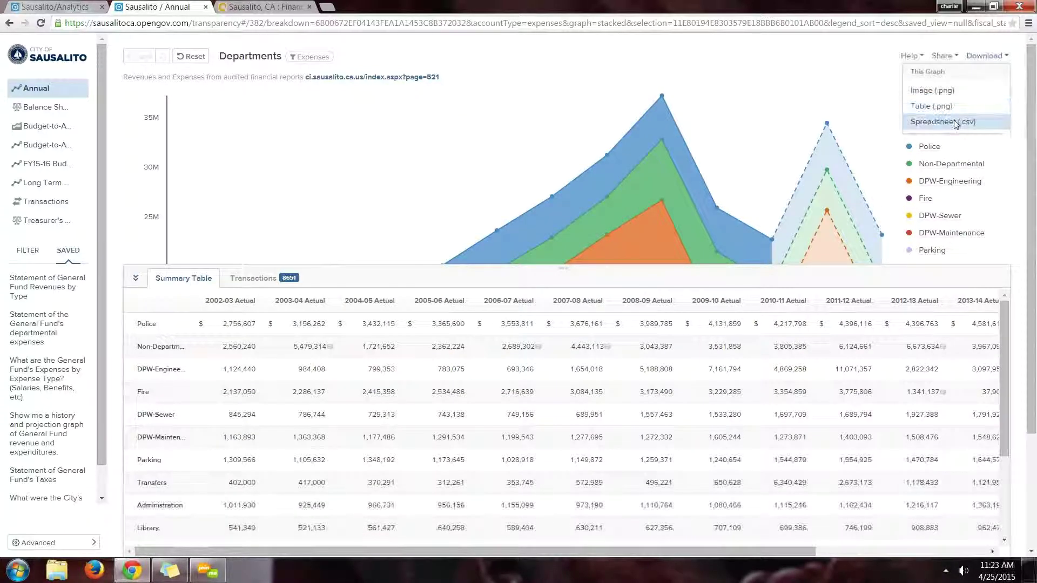
{"action": "left_click", "coordinate": [954, 122]}
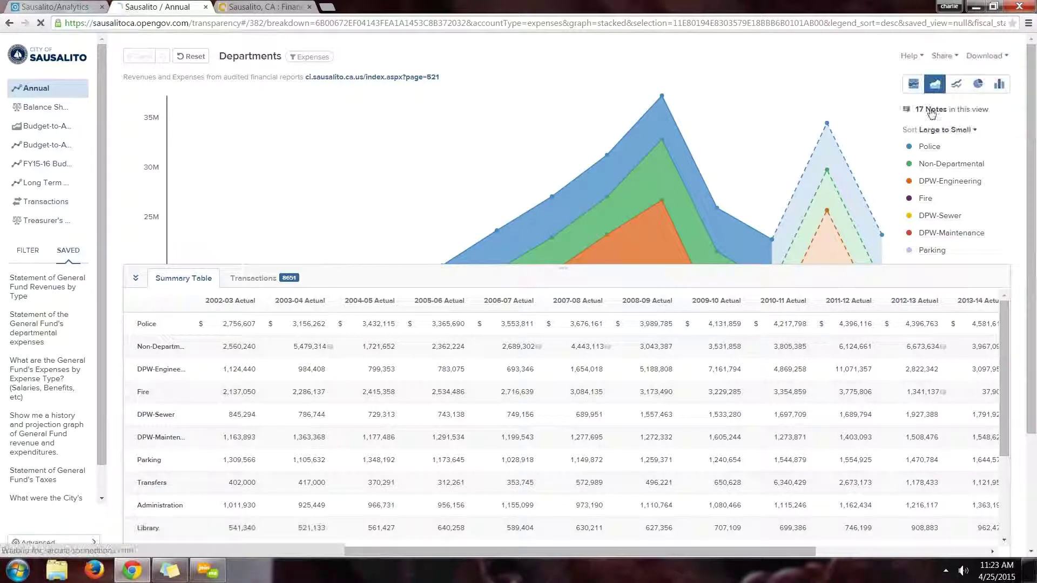
{"action": "left_click", "coordinate": [59, 542]}
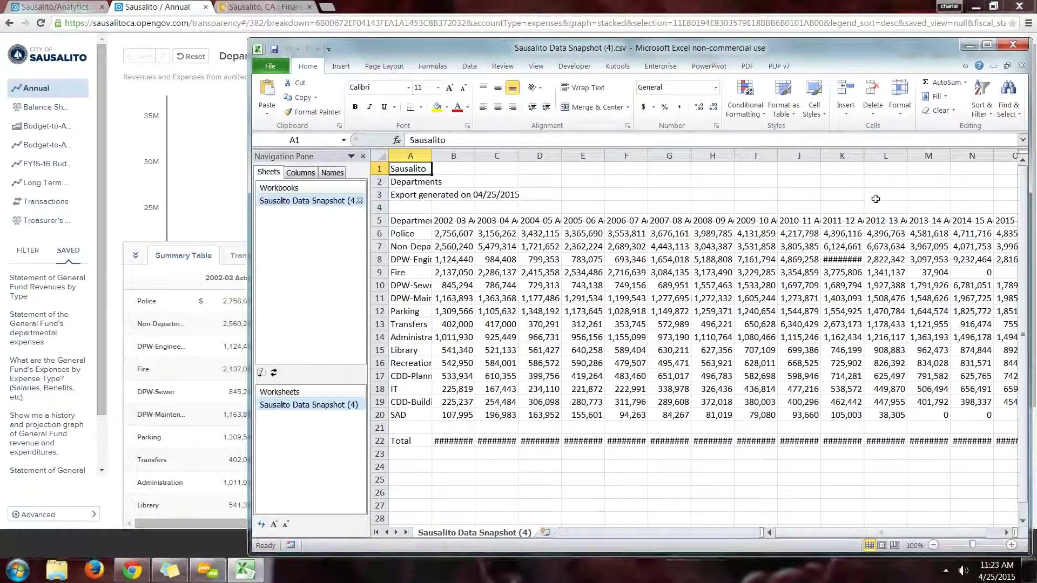
{"action": "left_click", "coordinate": [1013, 46]}
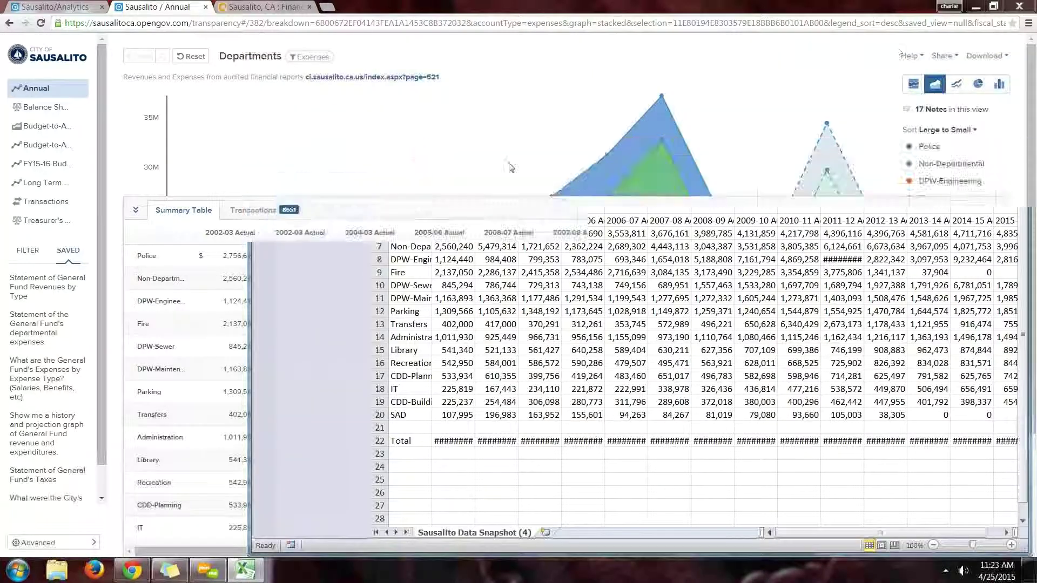
{"action": "left_click", "coordinate": [136, 210]}
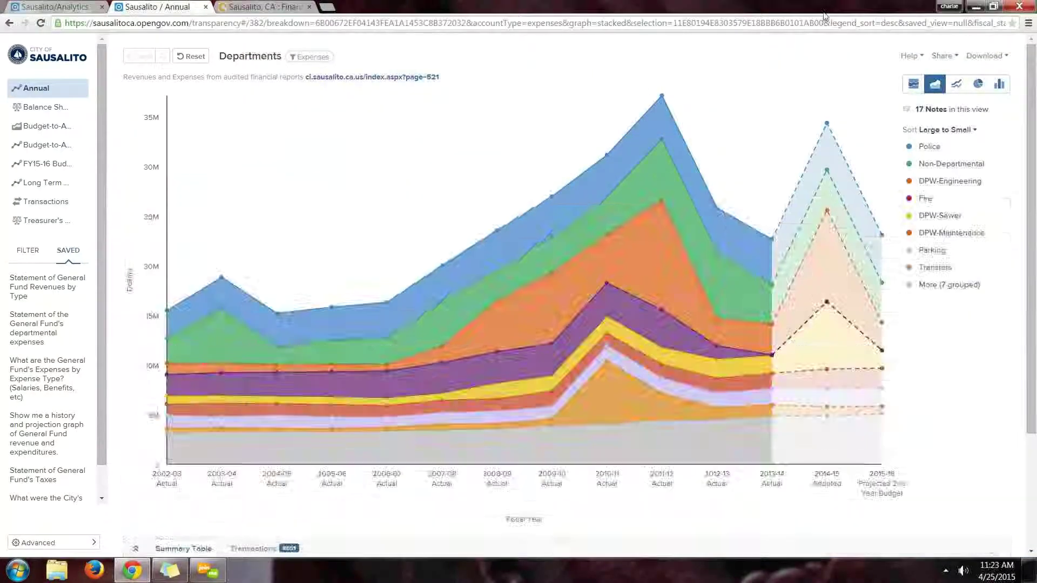
Step: Create an email sharing the Departments visualization, dismiss the Office activation wizard, and close the message unsent
{"action": "left_click", "coordinate": [945, 57]}
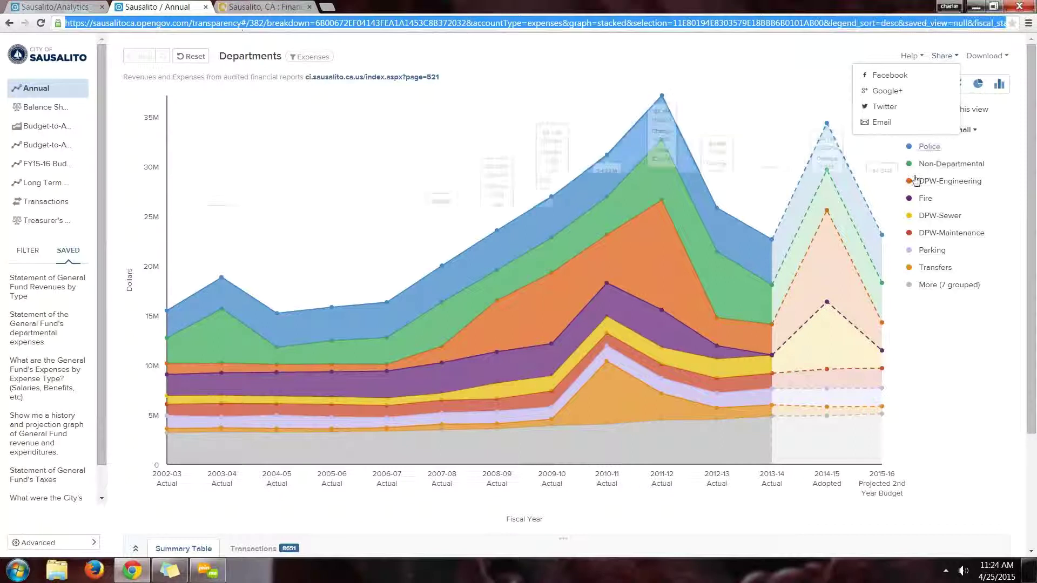
{"action": "left_click", "coordinate": [882, 123]}
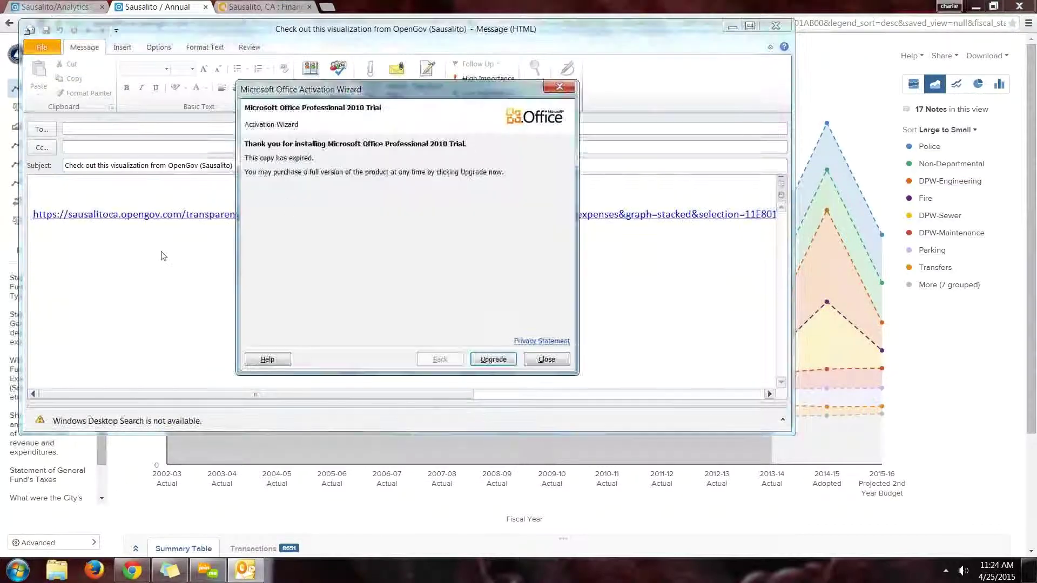
{"action": "left_click", "coordinate": [546, 359]}
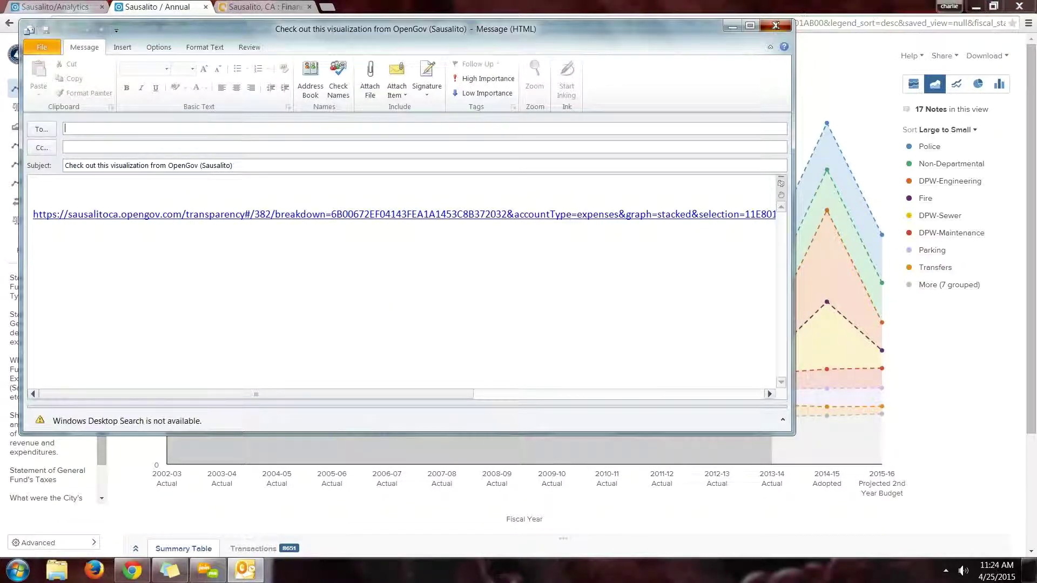
{"action": "left_click", "coordinate": [776, 26]}
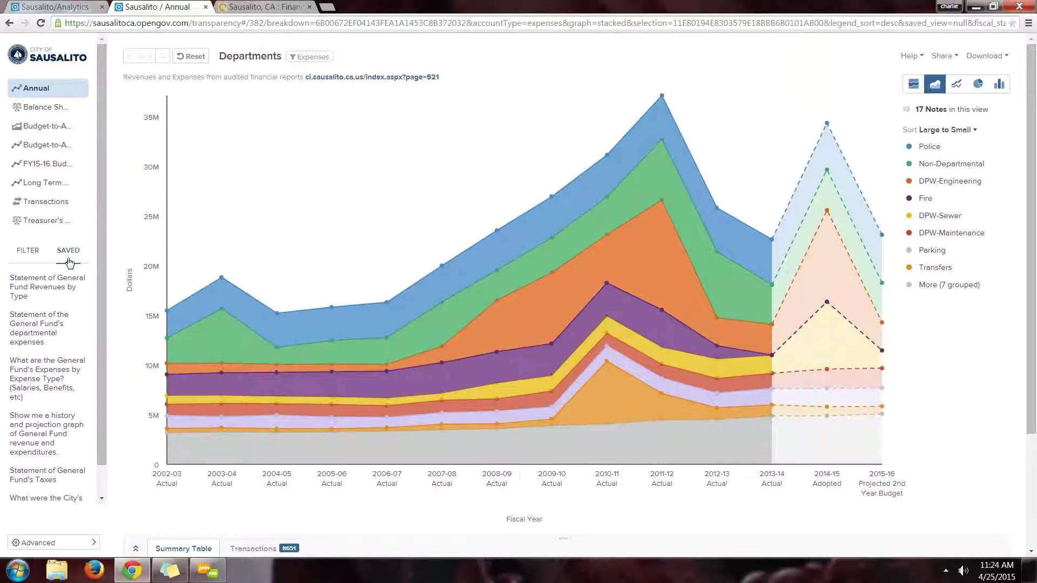
Step: Browse the saved views for General Fund revenues by type, General Fund departmental expenses, and PERS employer contributions by department
{"action": "left_click", "coordinate": [34, 296]}
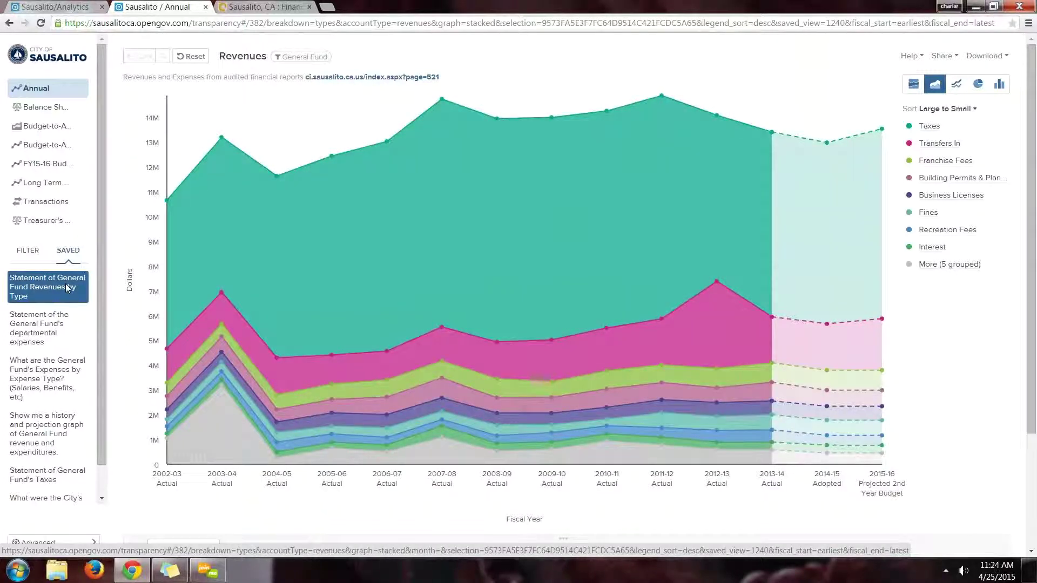
{"action": "left_click", "coordinate": [43, 336]}
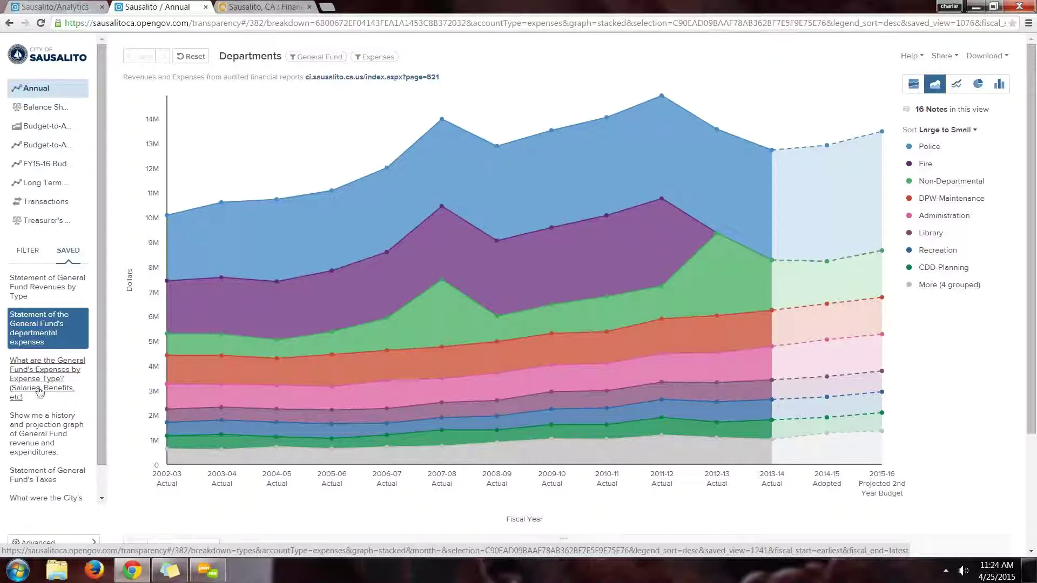
{"action": "left_click", "coordinate": [46, 499]}
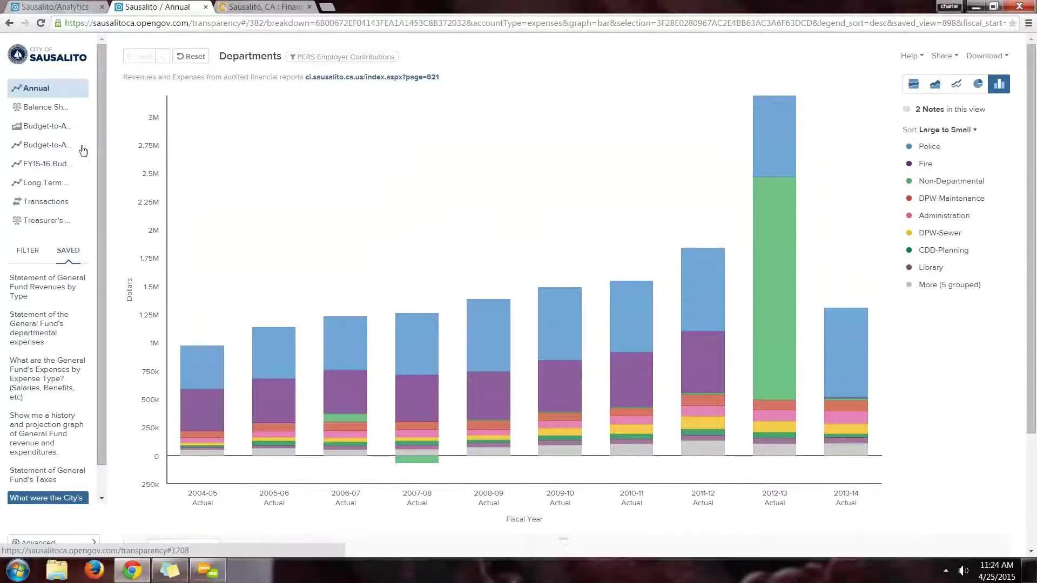
{"action": "scroll", "coordinate": [168, 279], "scroll_direction": "down", "scroll_amount": 1}
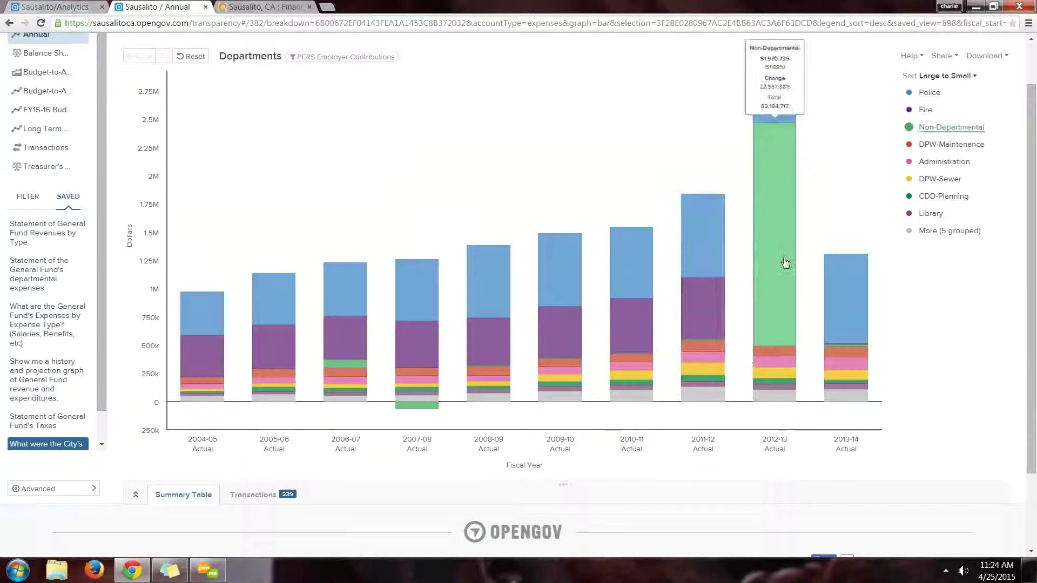
{"action": "scroll", "coordinate": [786, 261], "scroll_direction": "up", "scroll_amount": 1}
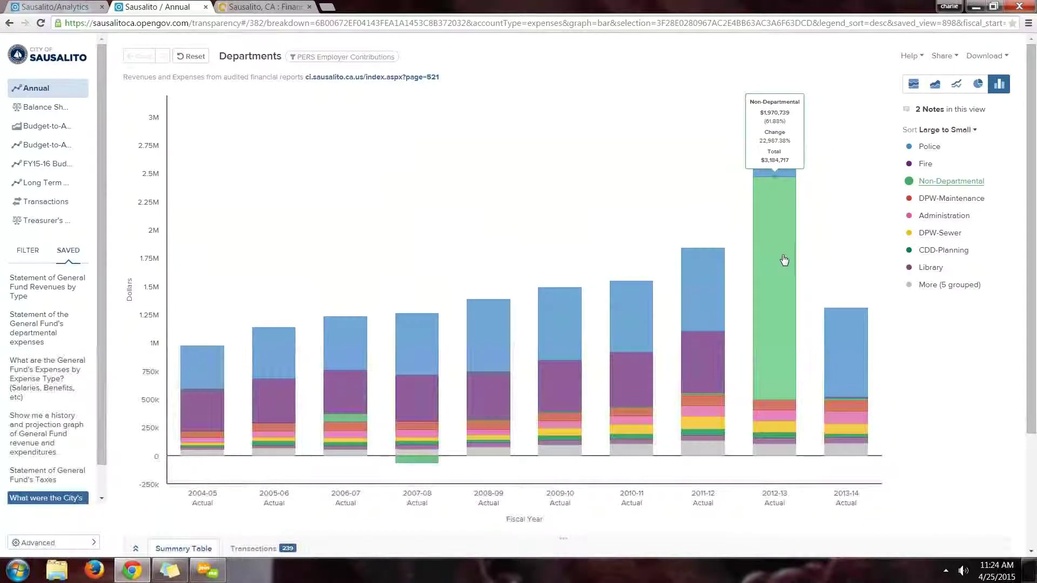
Step: Reset the report to its default Departments expense view and display its filter options
{"action": "left_click", "coordinate": [190, 56]}
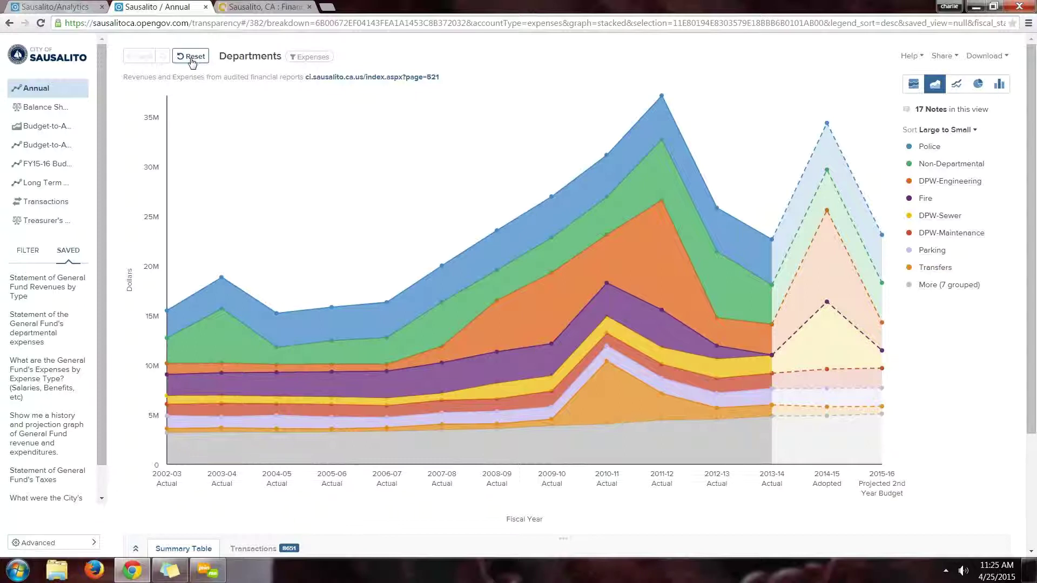
{"action": "left_click", "coordinate": [31, 252]}
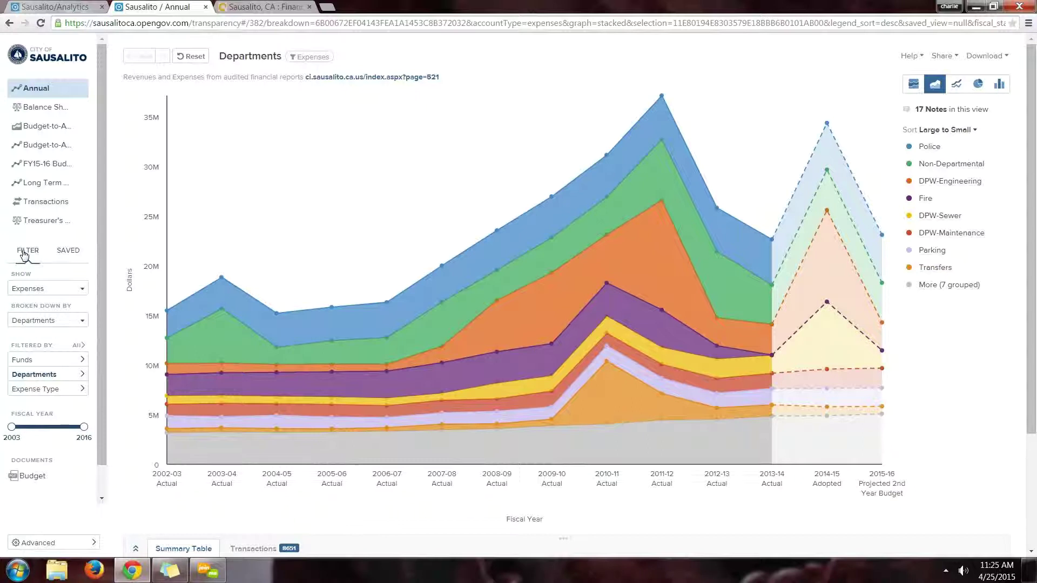
Step: Switch the report from expenses to revenues and break it down by Revenue Type
{"action": "left_click", "coordinate": [56, 293]}
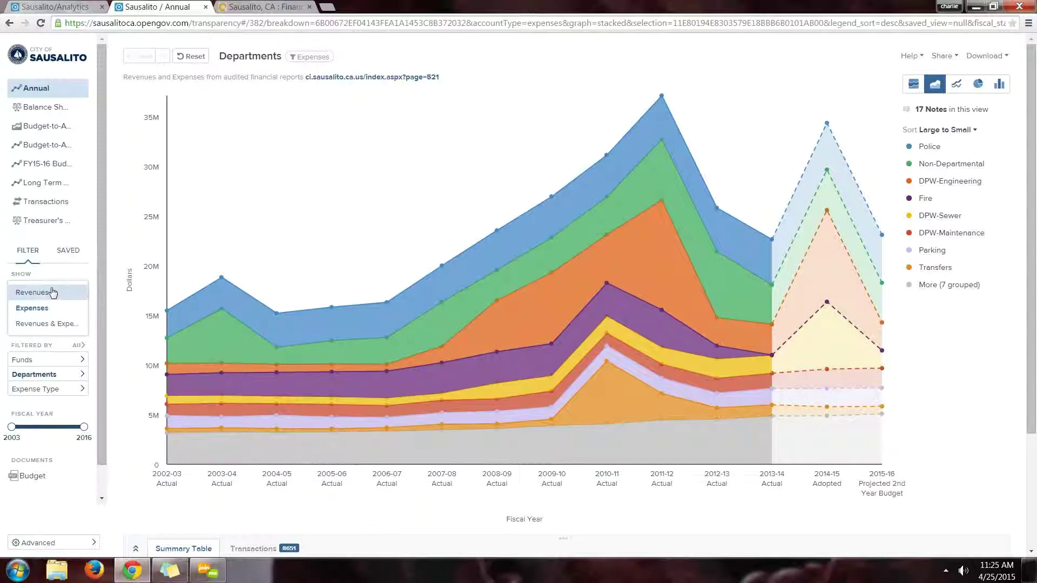
{"action": "left_click", "coordinate": [49, 292]}
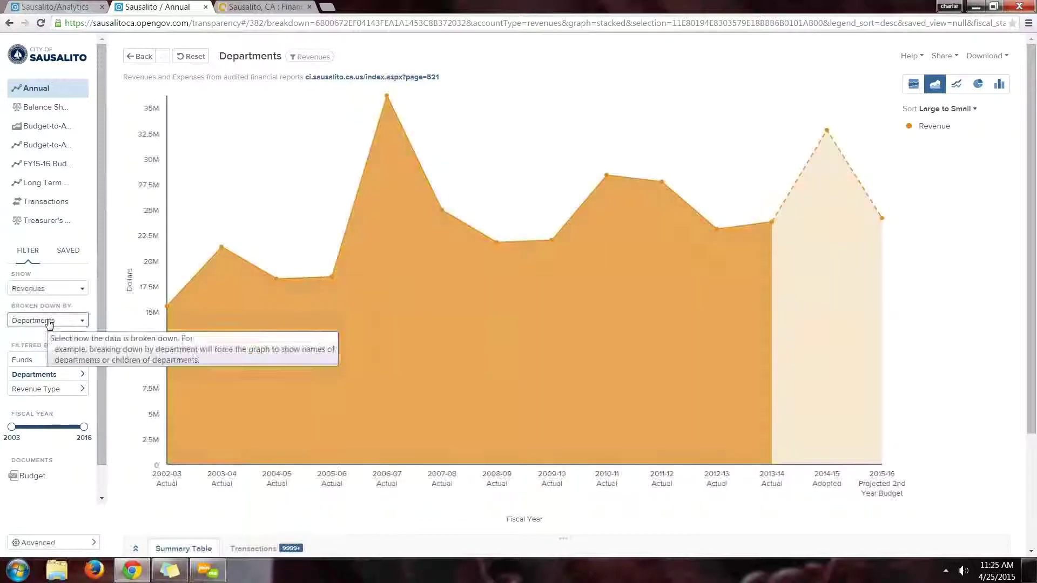
{"action": "left_click", "coordinate": [59, 290]}
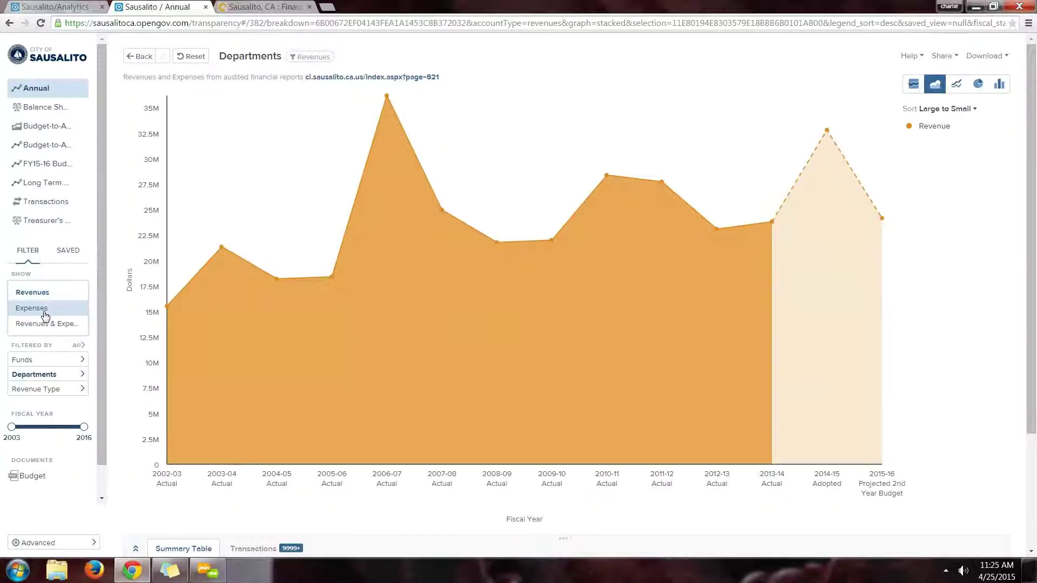
{"action": "left_click", "coordinate": [64, 292]}
{"action": "left_click", "coordinate": [54, 321]}
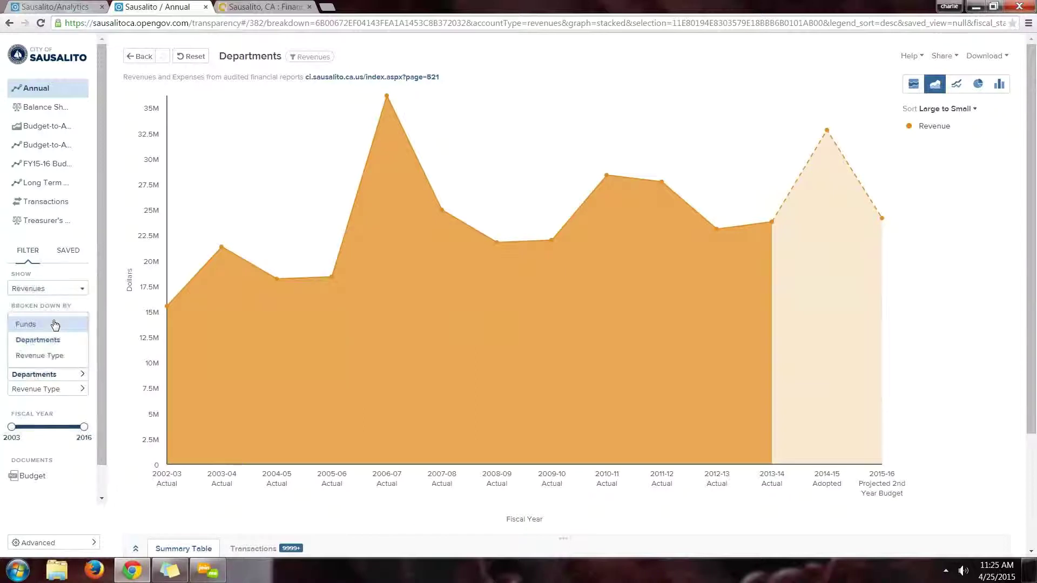
{"action": "left_click", "coordinate": [40, 359]}
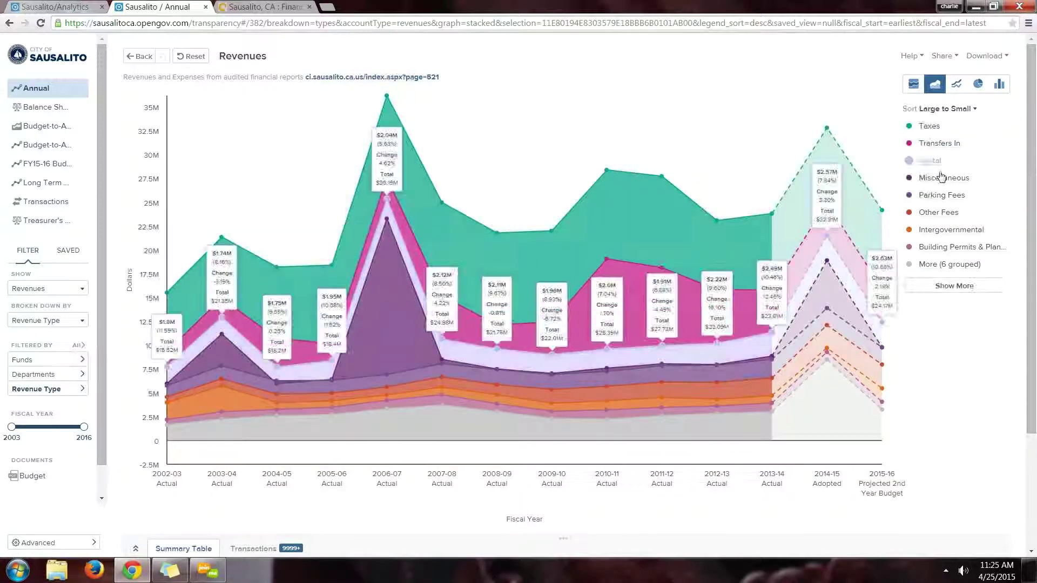
Step: Break the revenues down by Funds and drill through Governmental Funds into Special Revenue Funds
{"action": "left_click", "coordinate": [48, 320]}
{"action": "left_click", "coordinate": [46, 326]}
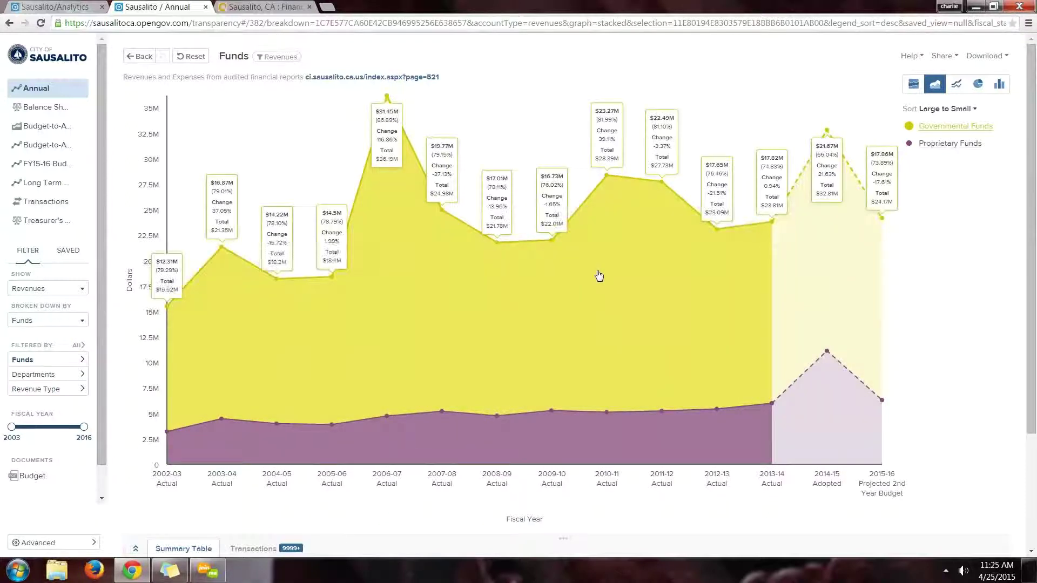
{"action": "left_click", "coordinate": [598, 277]}
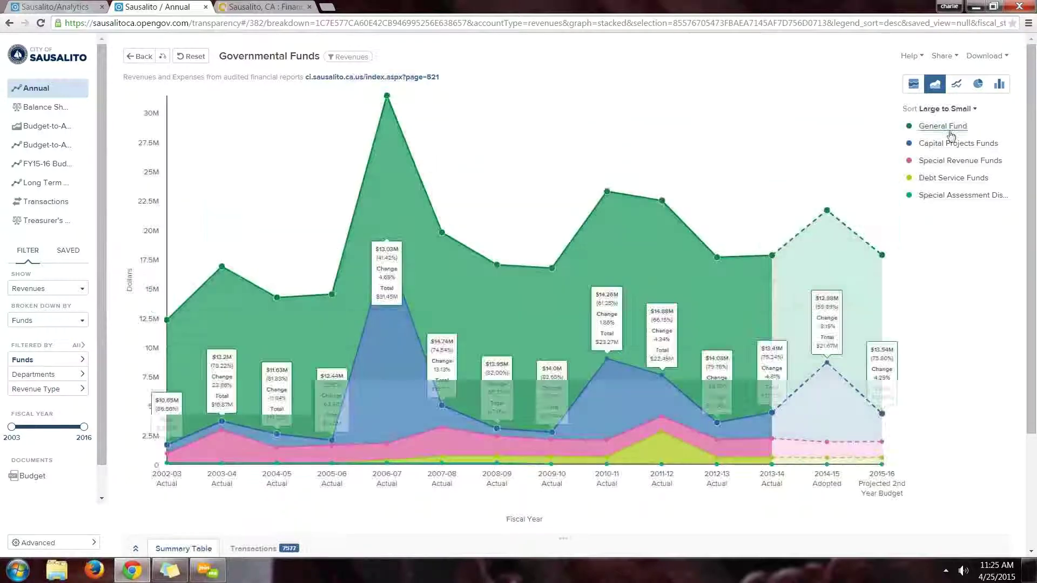
{"action": "left_click", "coordinate": [953, 163]}
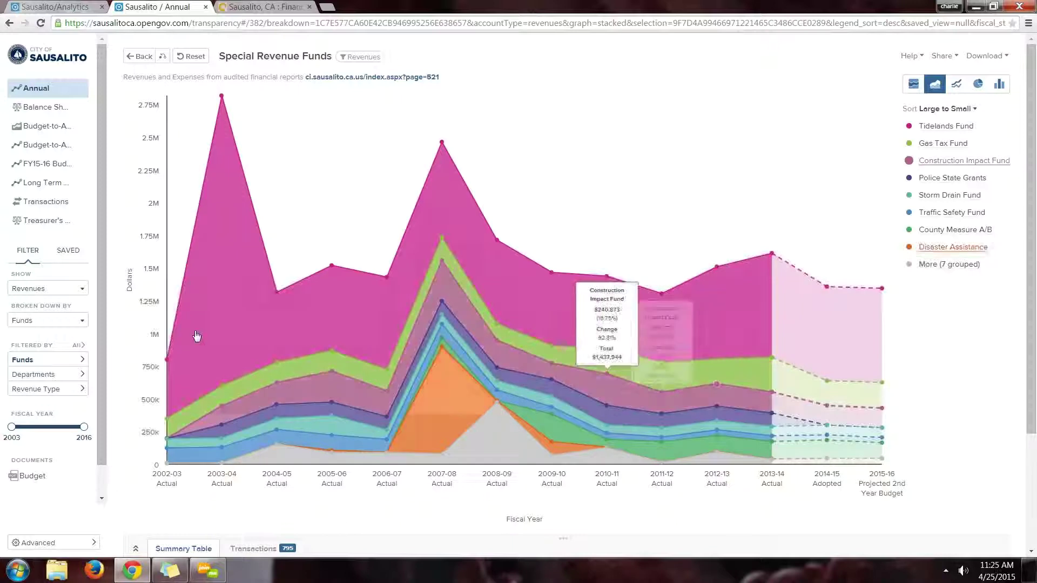
Step: Show both revenues and expenses for the Special Revenue Funds as a bar graph
{"action": "left_click", "coordinate": [48, 289]}
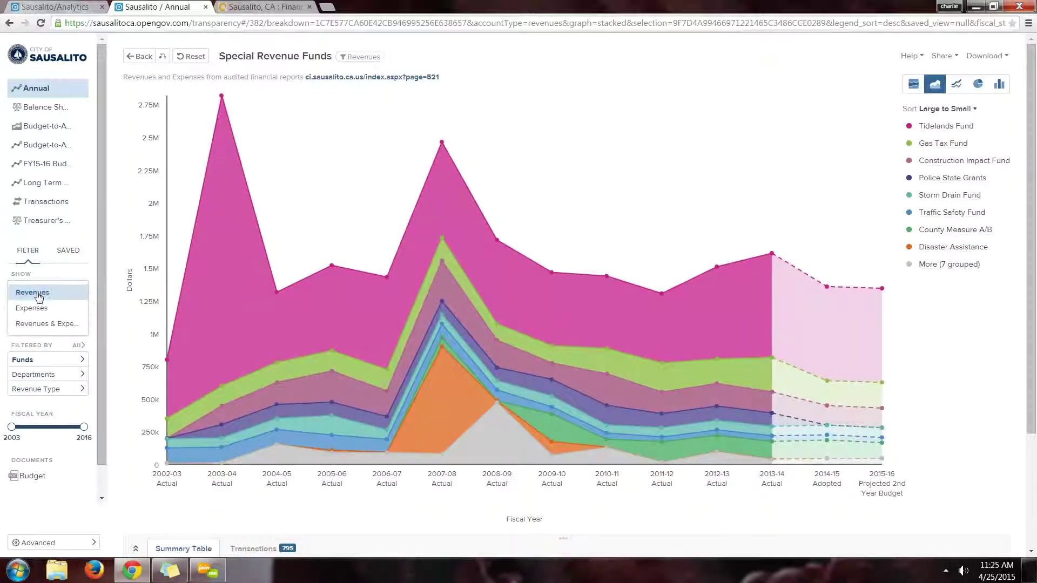
{"action": "left_click", "coordinate": [38, 325]}
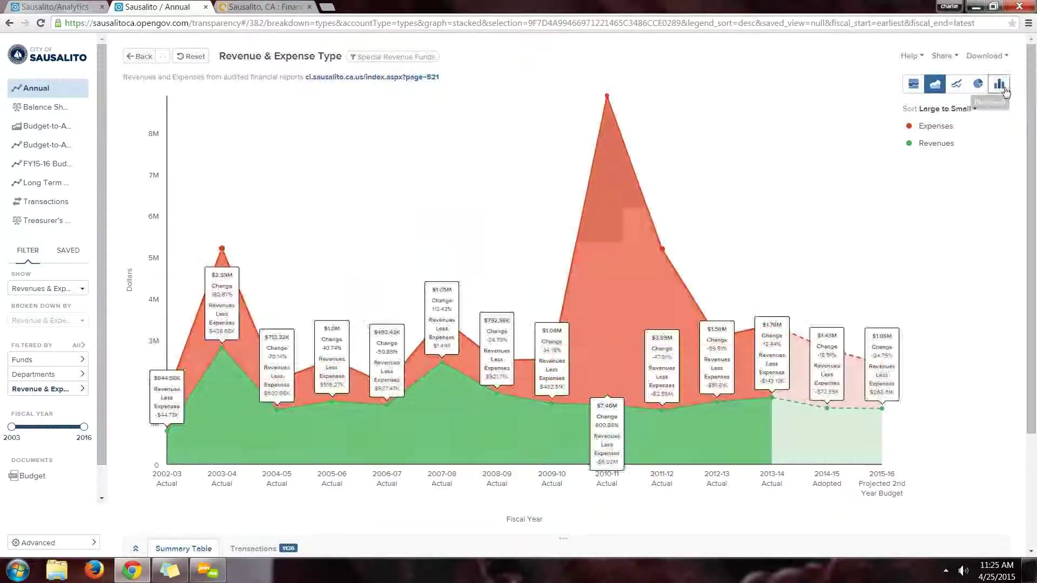
{"action": "left_click", "coordinate": [1002, 87]}
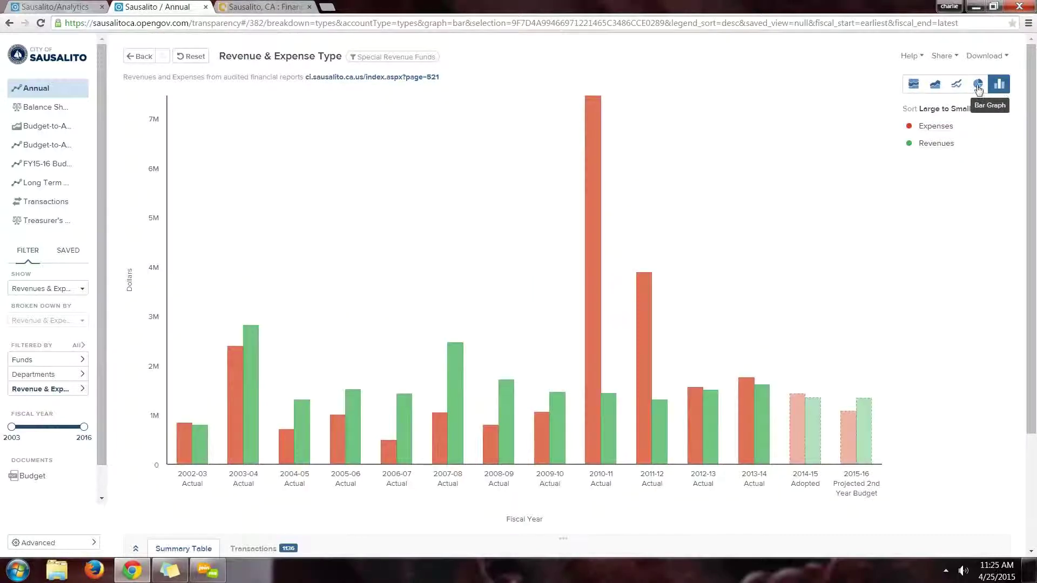
Step: Display the revenue and expense comparison as a pie chart and move it through different fiscal years
{"action": "left_click", "coordinate": [978, 87]}
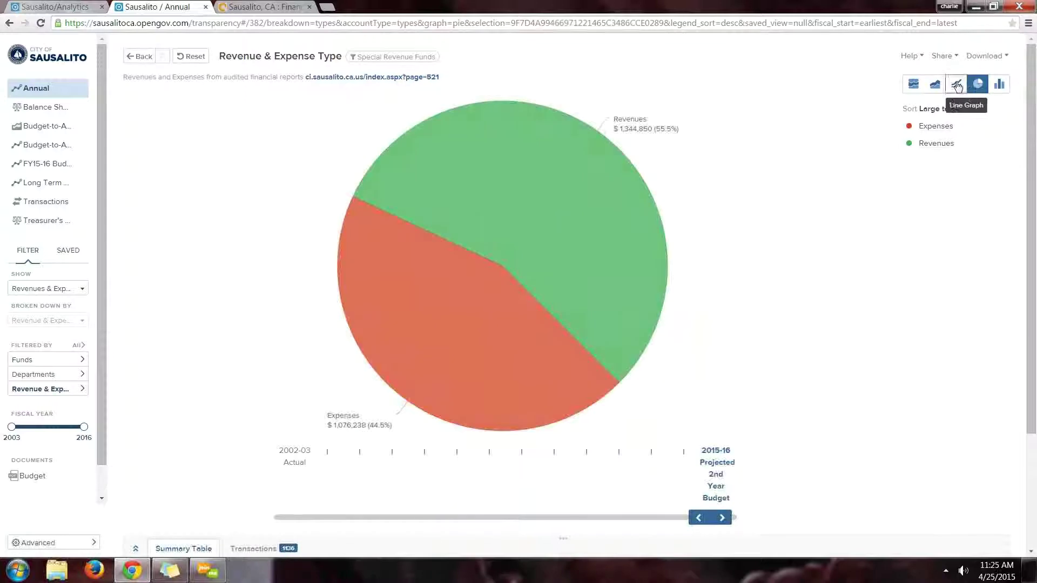
{"action": "left_click", "coordinate": [697, 519]}
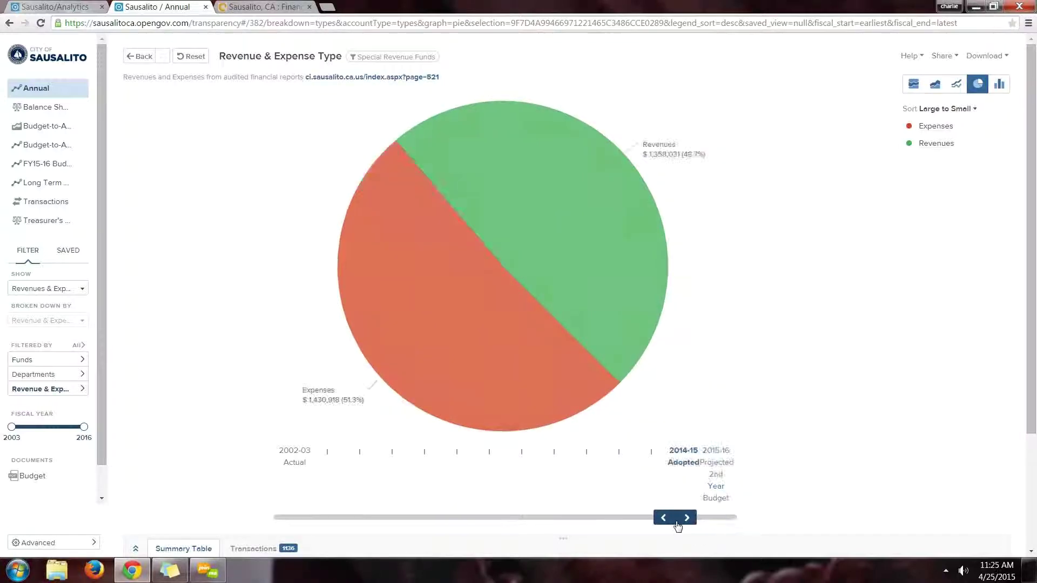
{"action": "left_click_drag", "start_coordinate": [678, 527], "coordinate": [739, 525]}
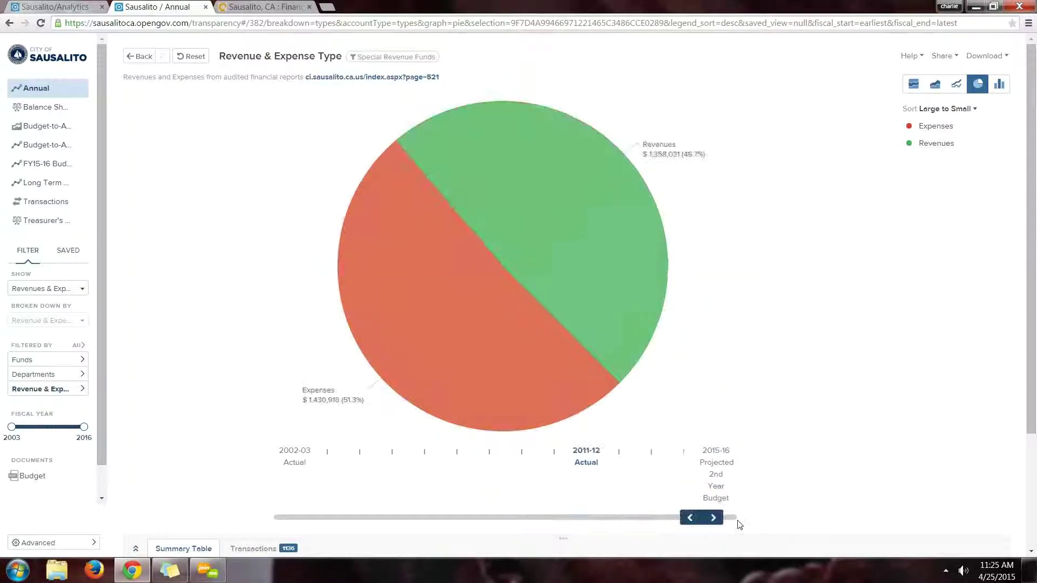
Step: View the comparison as line, stacked and percentage graphs, and reset the report to its default view
{"action": "left_click", "coordinate": [956, 86]}
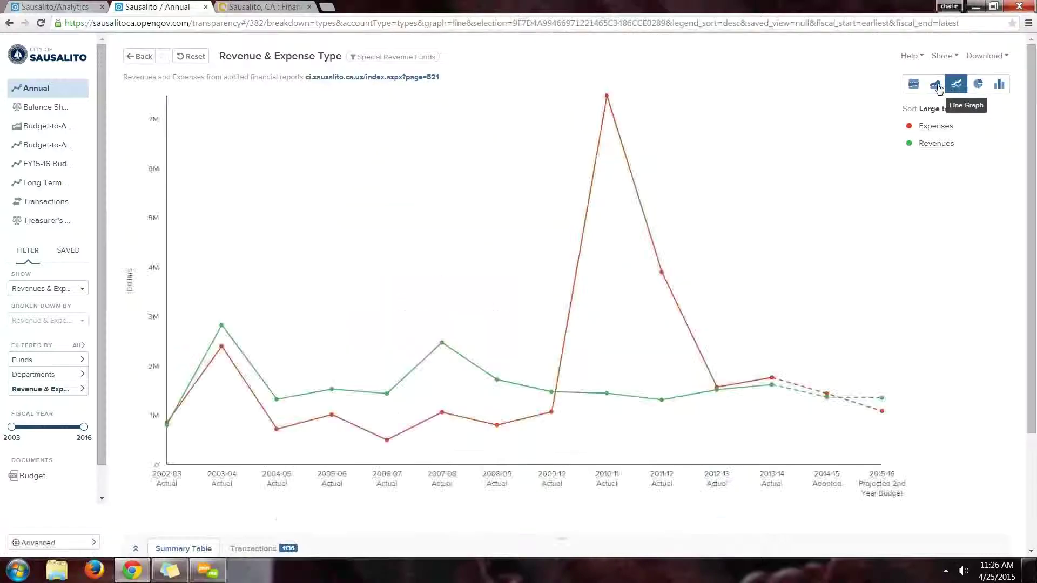
{"action": "left_click", "coordinate": [938, 88]}
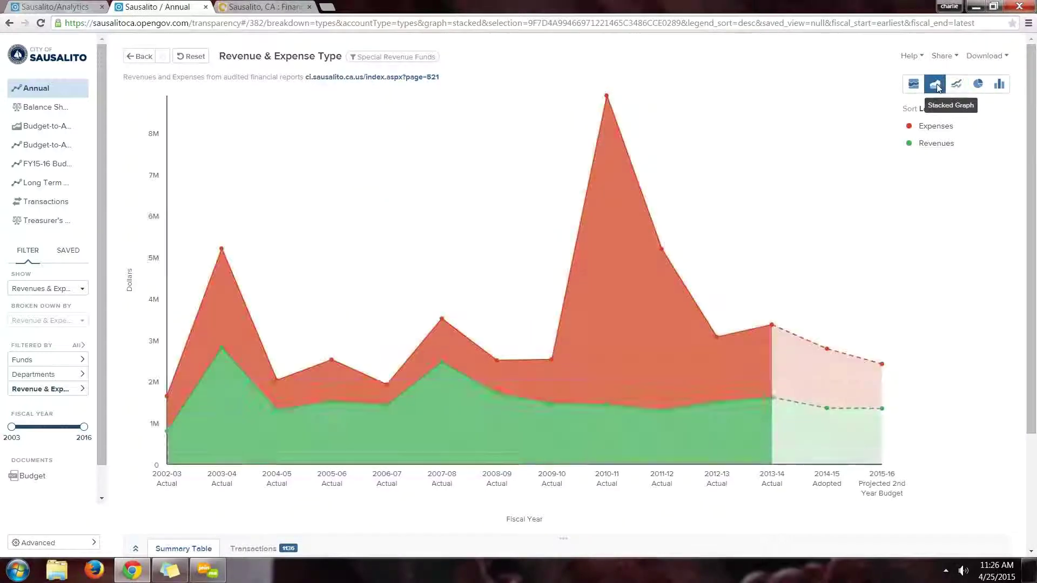
{"action": "left_click", "coordinate": [913, 86]}
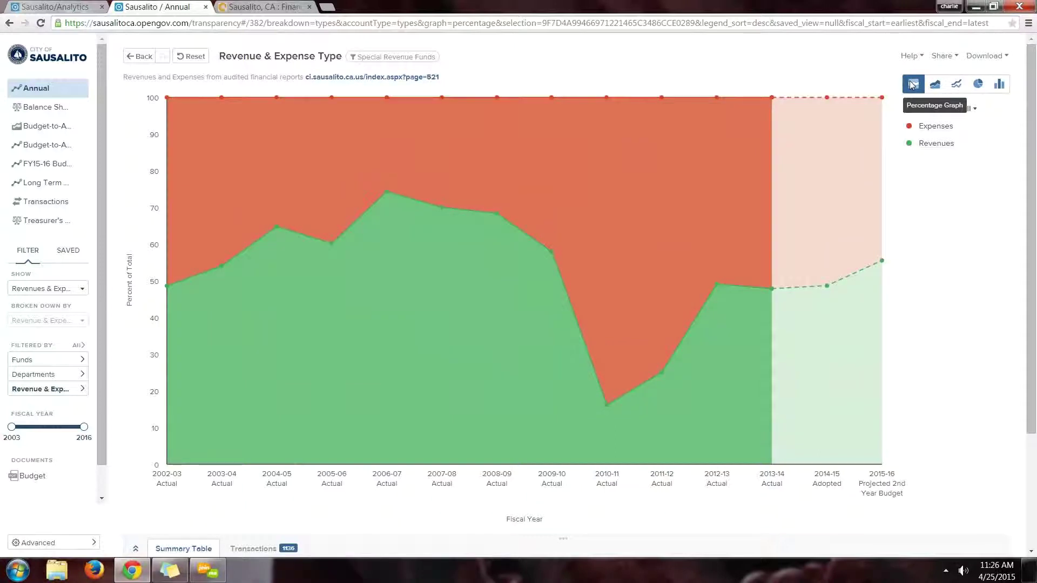
{"action": "left_click", "coordinate": [192, 57]}
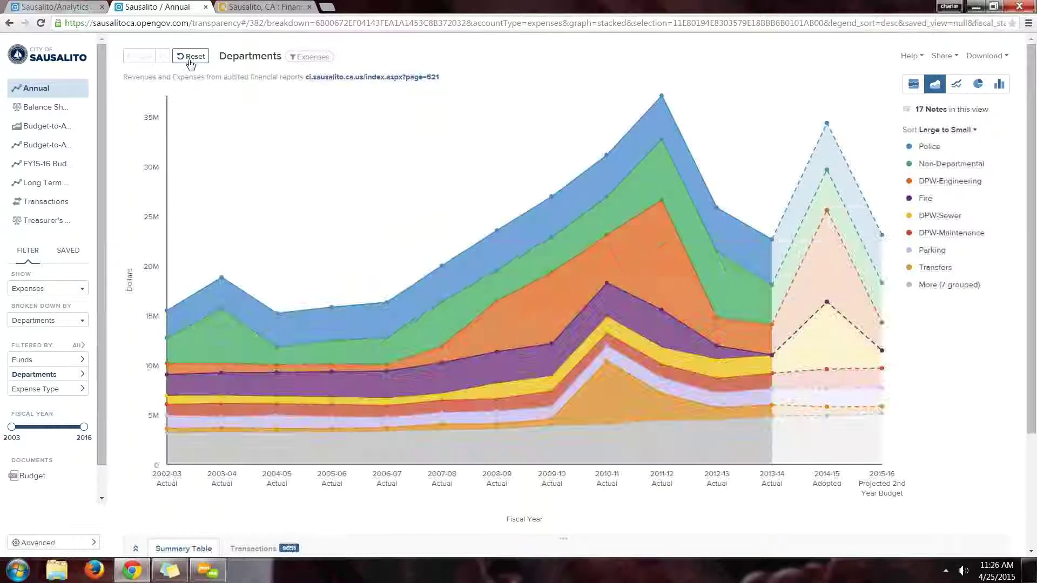
Step: Isolate the Police department, break its expenses down by Expense Type, and drill through Salaries into Overtime
{"action": "mouse_move", "coordinate": [204, 310]}
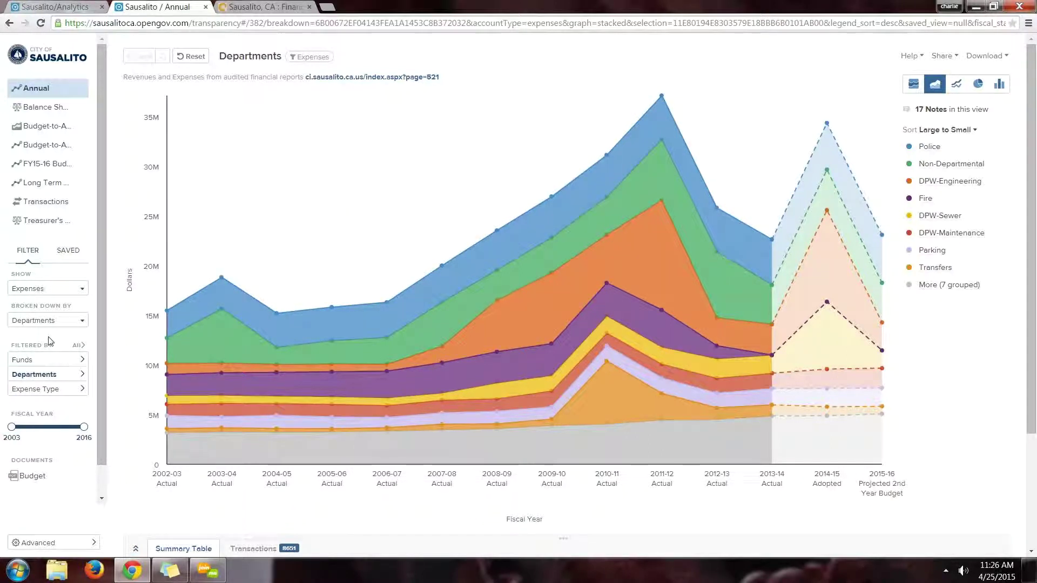
{"action": "left_click", "coordinate": [931, 147]}
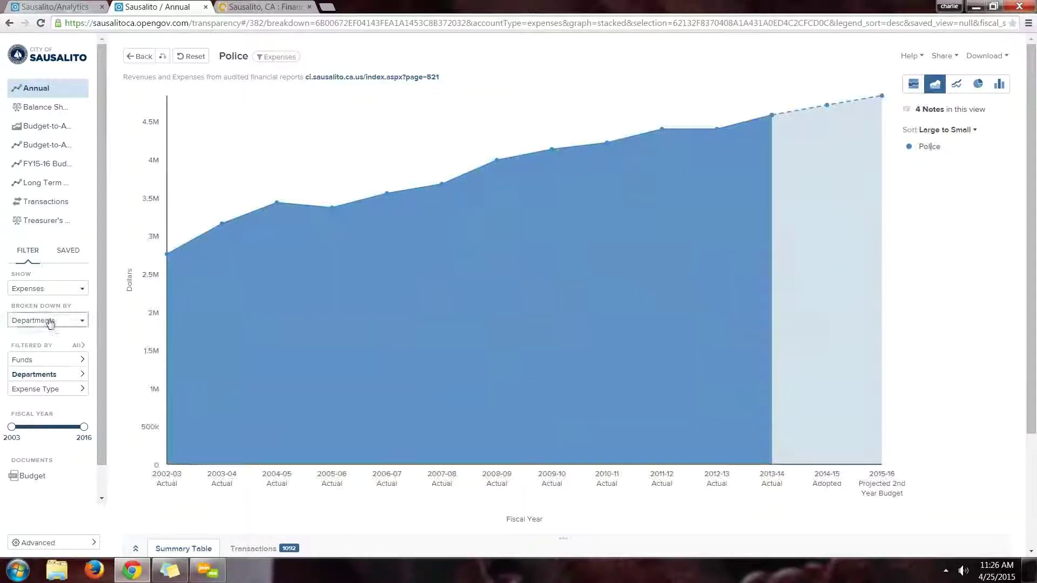
{"action": "left_click", "coordinate": [50, 321]}
{"action": "left_click", "coordinate": [46, 356]}
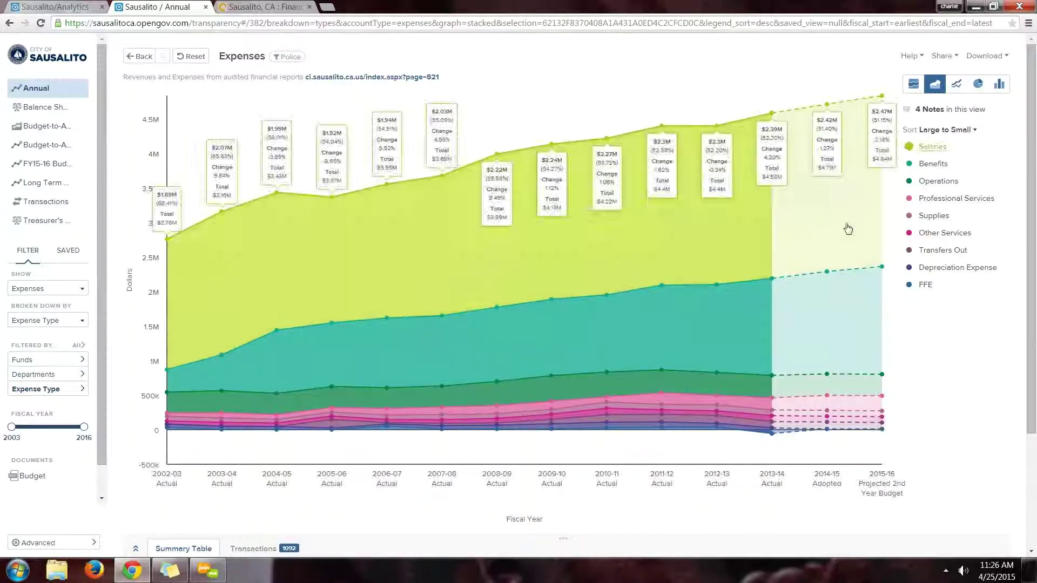
{"action": "left_click", "coordinate": [941, 149]}
{"action": "left_click", "coordinate": [929, 164]}
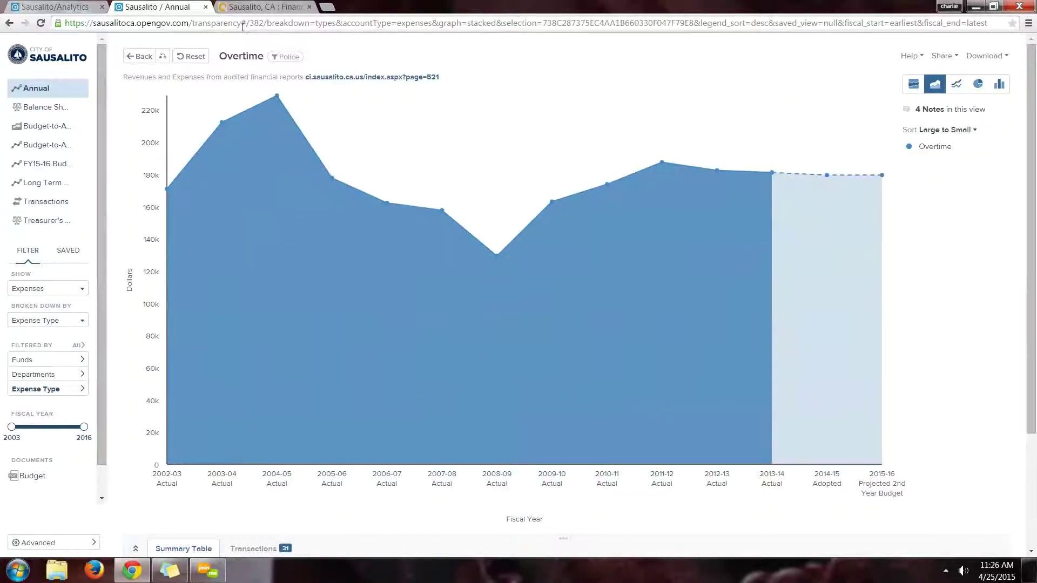
Step: Reset the report and search the expense type filters for "overt"
{"action": "left_click", "coordinate": [188, 61]}
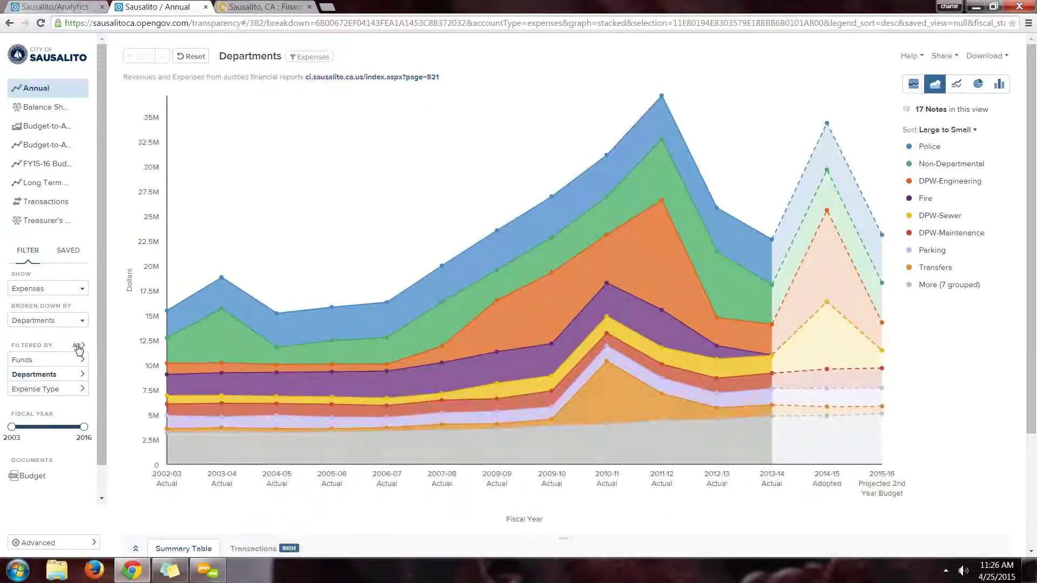
{"action": "left_click", "coordinate": [78, 347]}
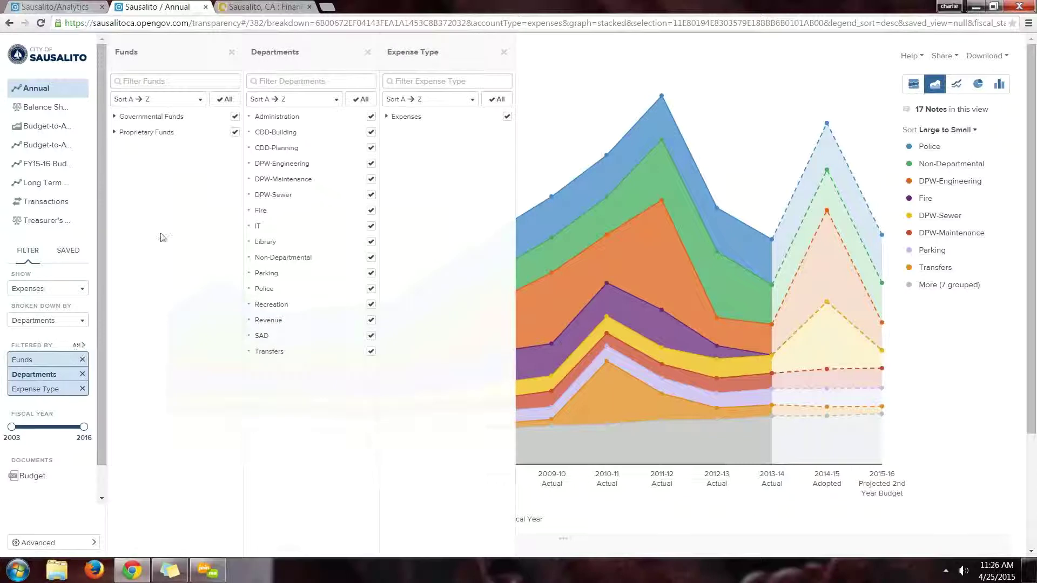
{"action": "left_click", "coordinate": [420, 82]}
{"action": "type", "text": "o"}
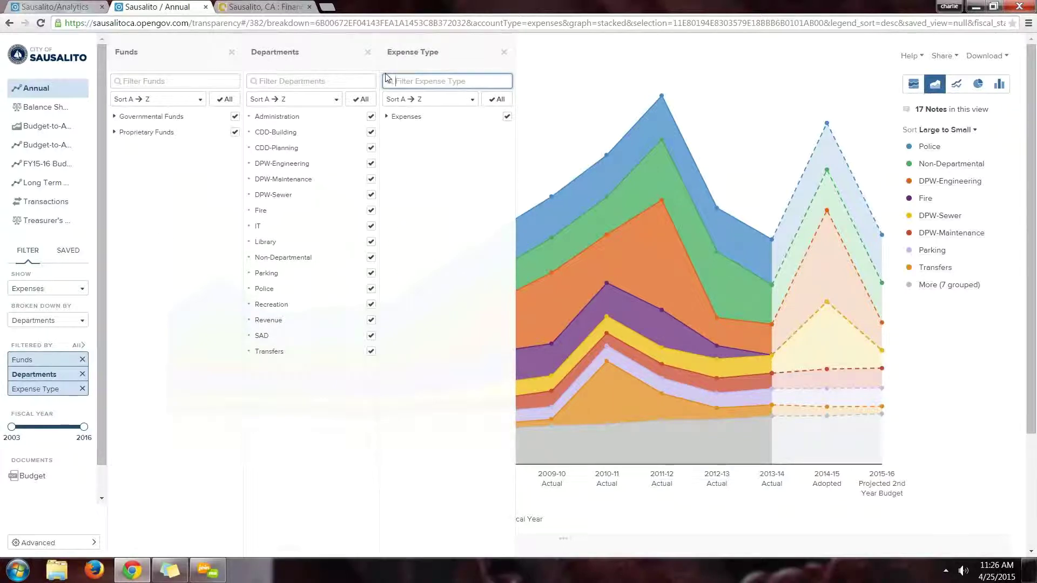
{"action": "key", "text": "BackSpace"}
{"action": "type", "text": "overt"}
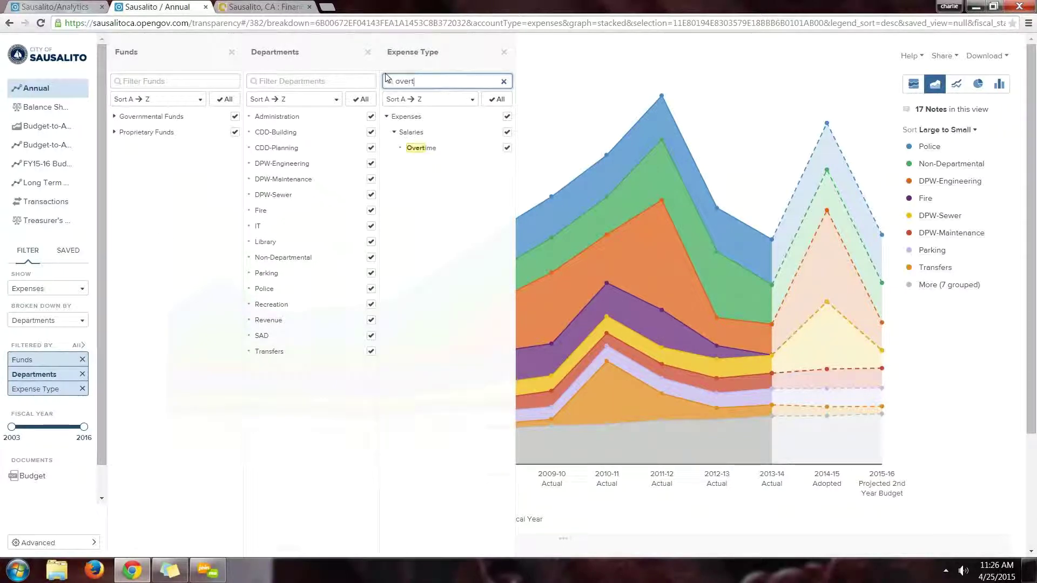
Step: Limit the report to Overtime expenses of the Police department and view the yearly figures in the summary table
{"action": "left_click", "coordinate": [413, 153]}
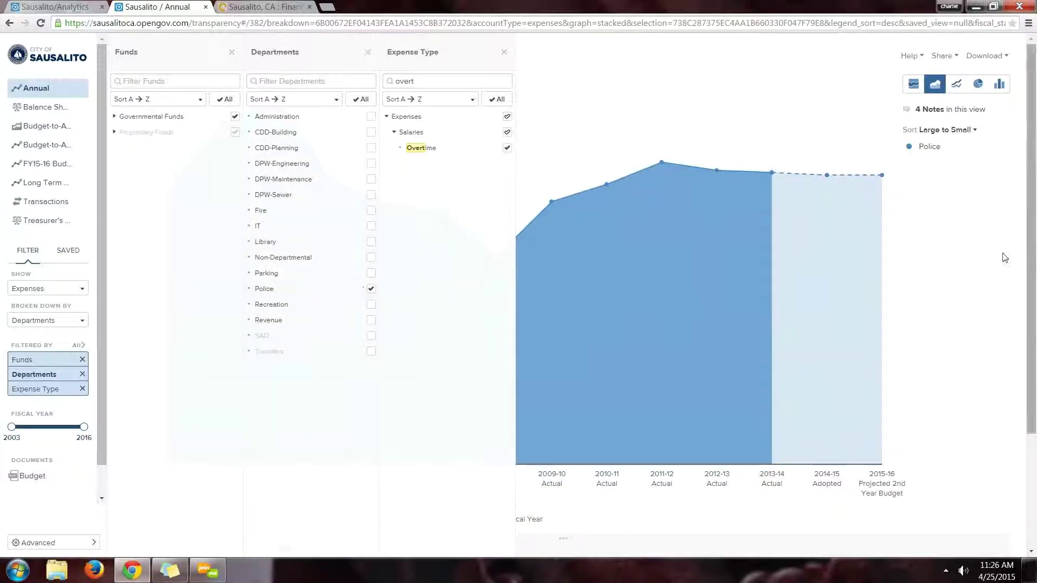
{"action": "left_click", "coordinate": [671, 82]}
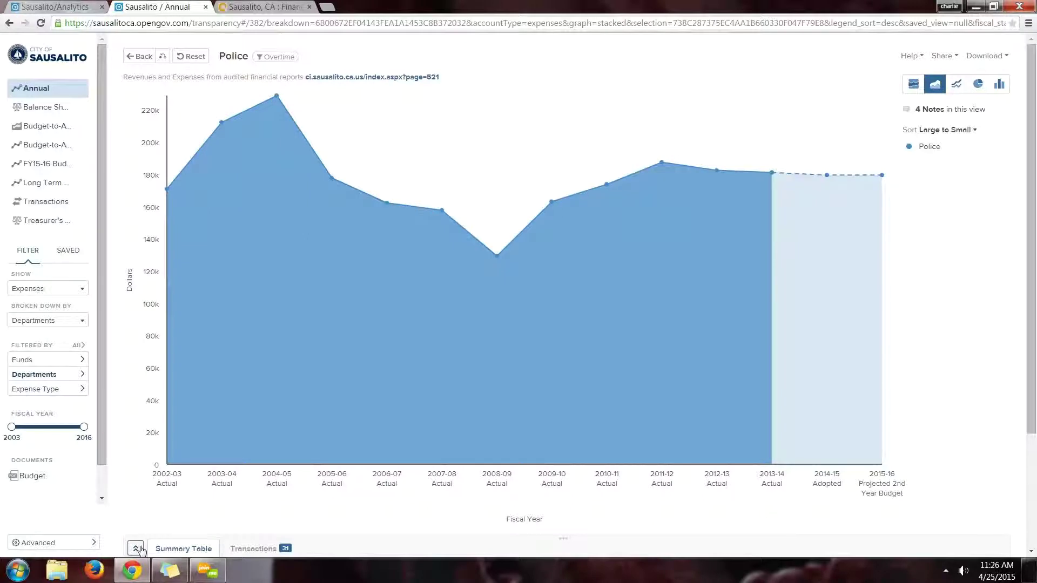
{"action": "left_click", "coordinate": [135, 549]}
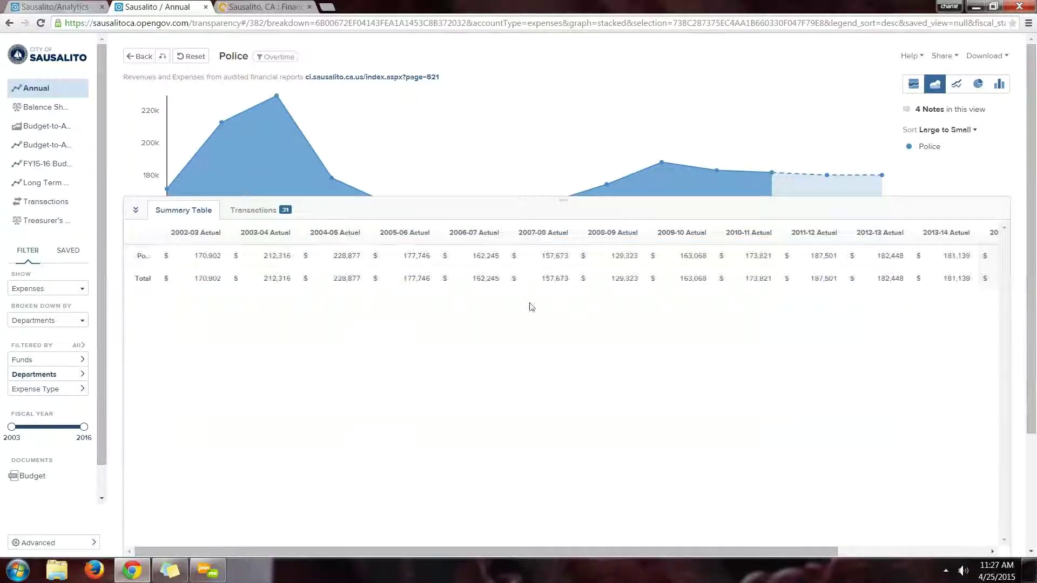
{"action": "left_click", "coordinate": [136, 210]}
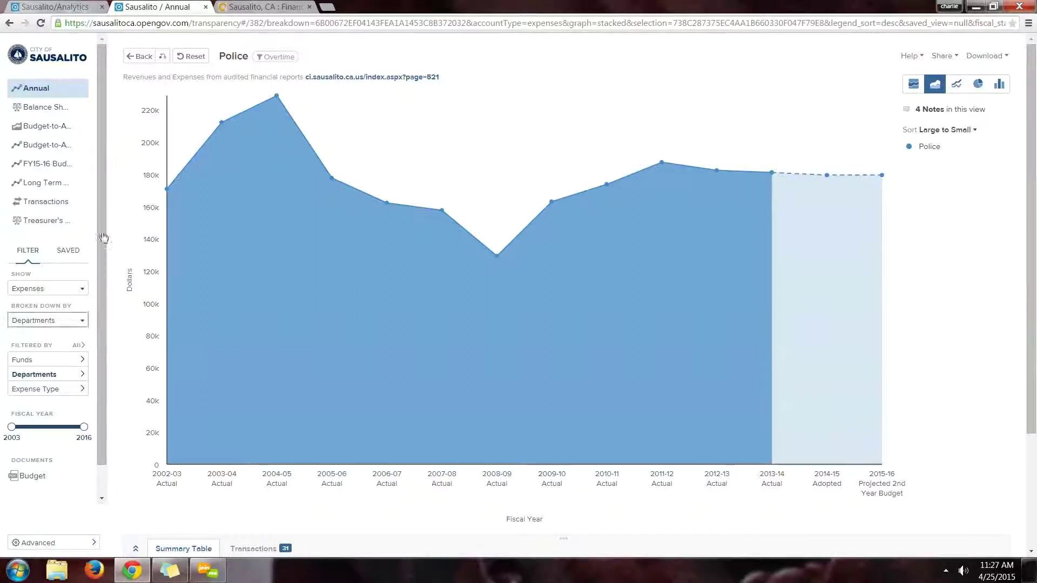
Step: Include all departments in the Overtime report and return to the full chart
{"action": "left_click", "coordinate": [81, 346]}
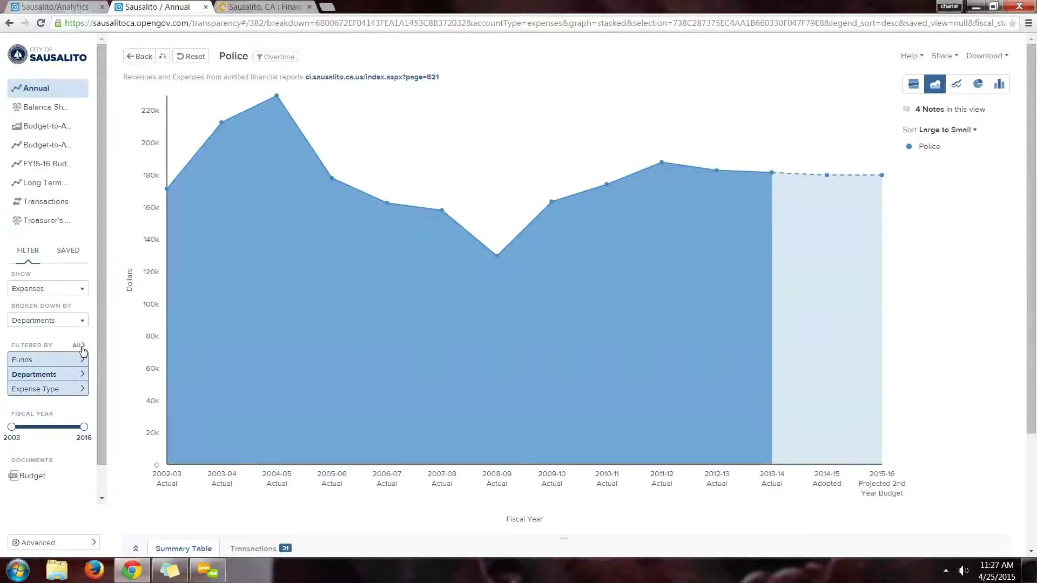
{"action": "left_click", "coordinate": [367, 101]}
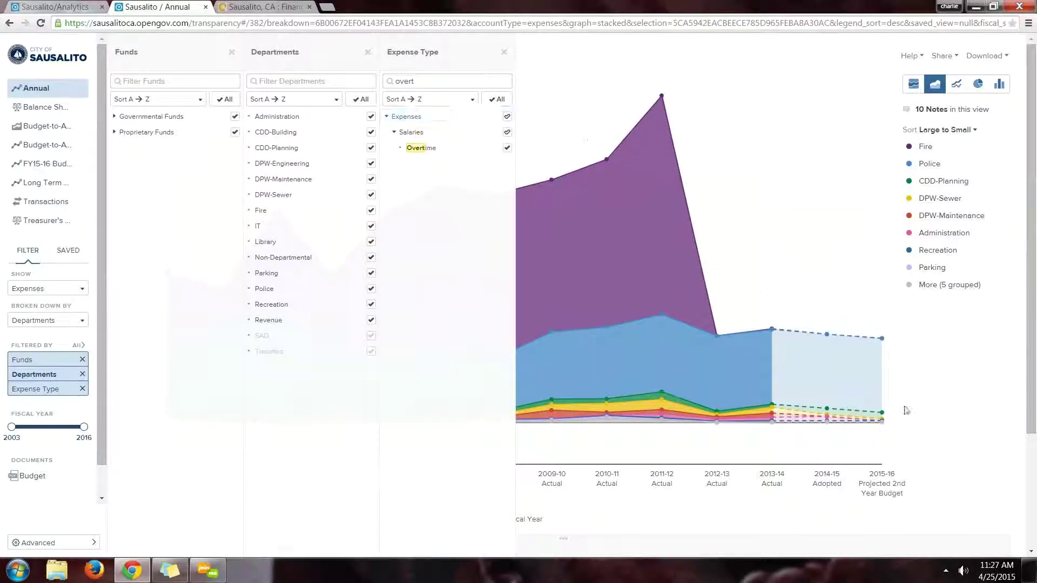
{"action": "left_click", "coordinate": [945, 394]}
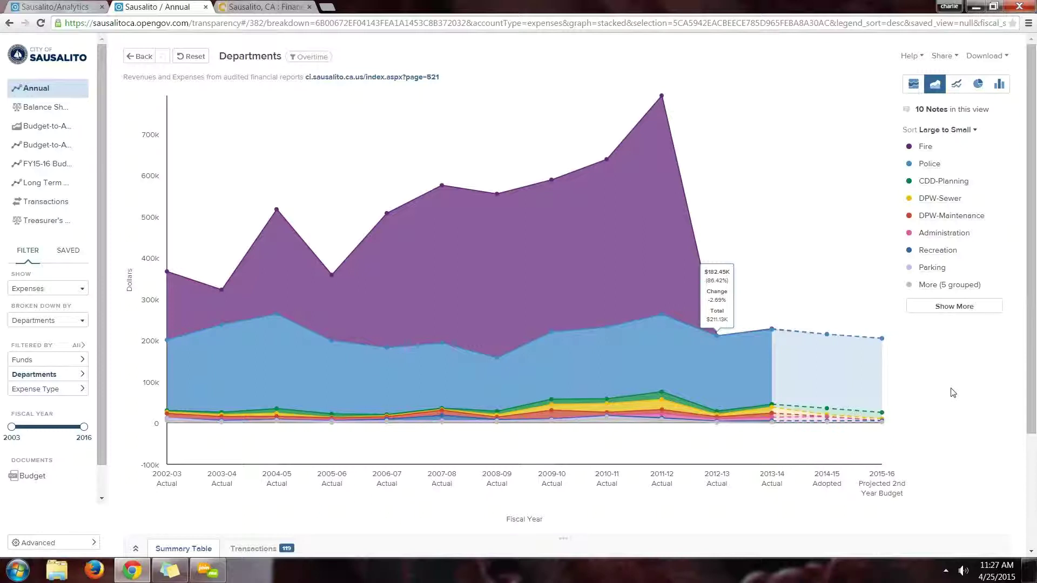
Step: Reset the report and break total expenses down by Expense Type
{"action": "left_click", "coordinate": [192, 57]}
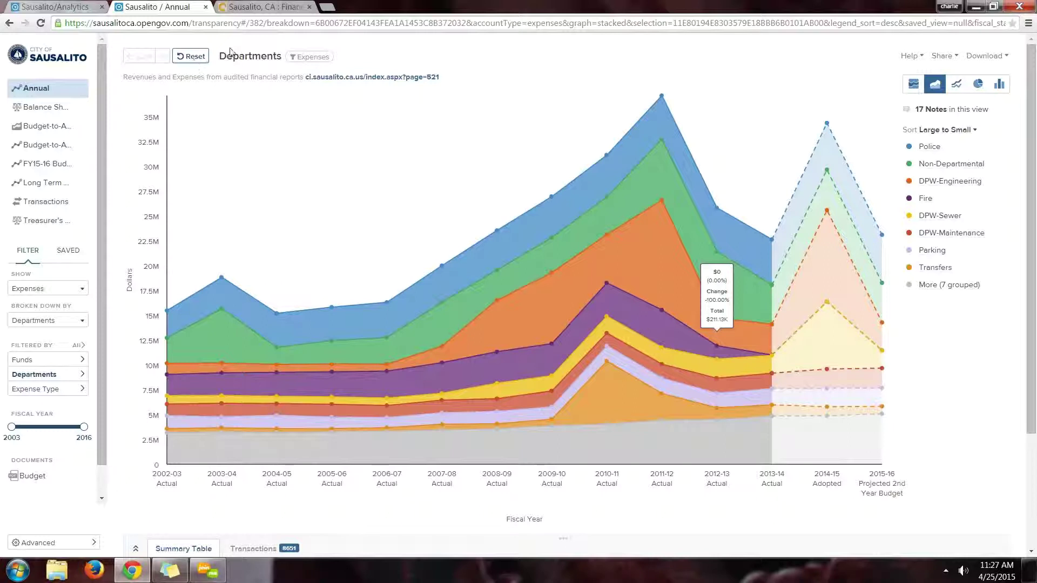
{"action": "left_click", "coordinate": [47, 320]}
{"action": "left_click", "coordinate": [46, 358]}
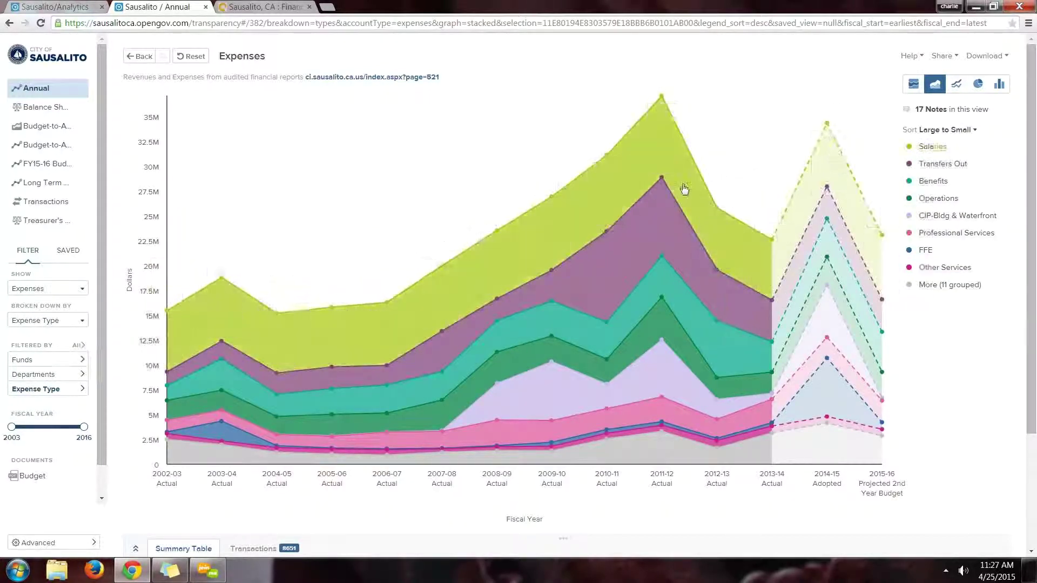
Step: Drill down from Salaries to Overtime to view its yearly chart, and reset the report to total expenses by department
{"action": "left_click", "coordinate": [598, 205]}
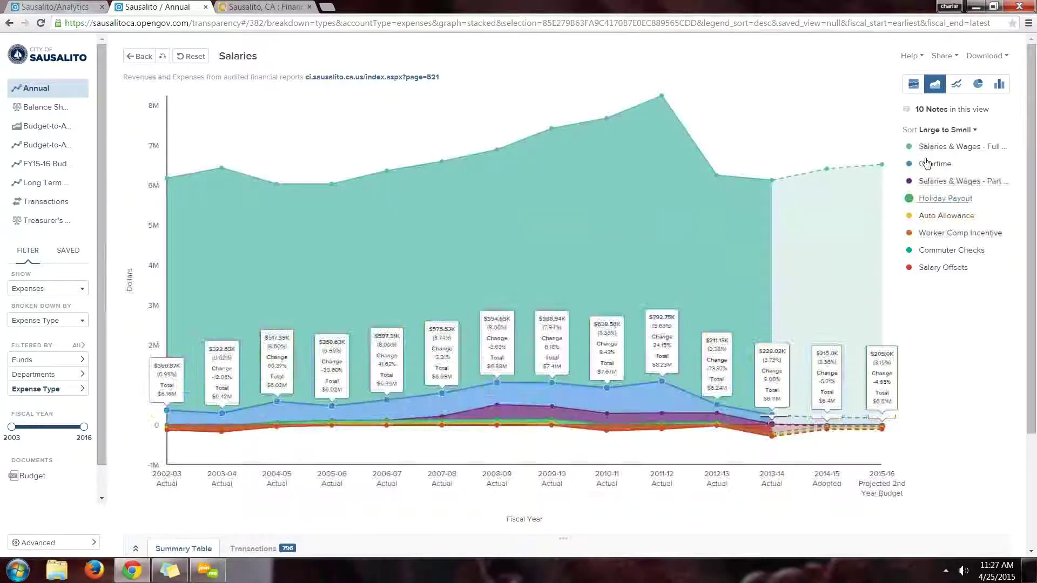
{"action": "left_click", "coordinate": [927, 164]}
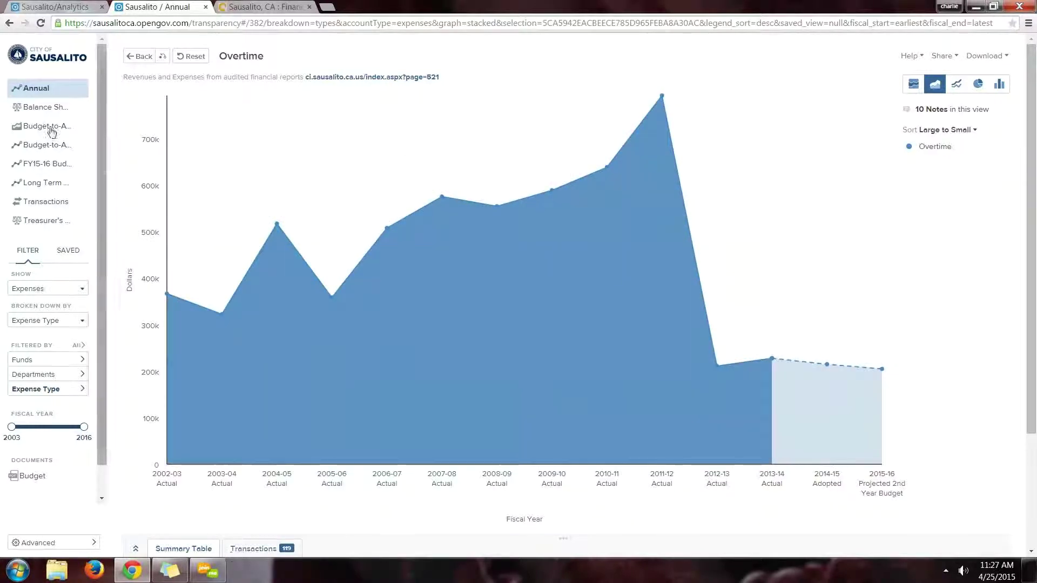
{"action": "left_click", "coordinate": [193, 57]}
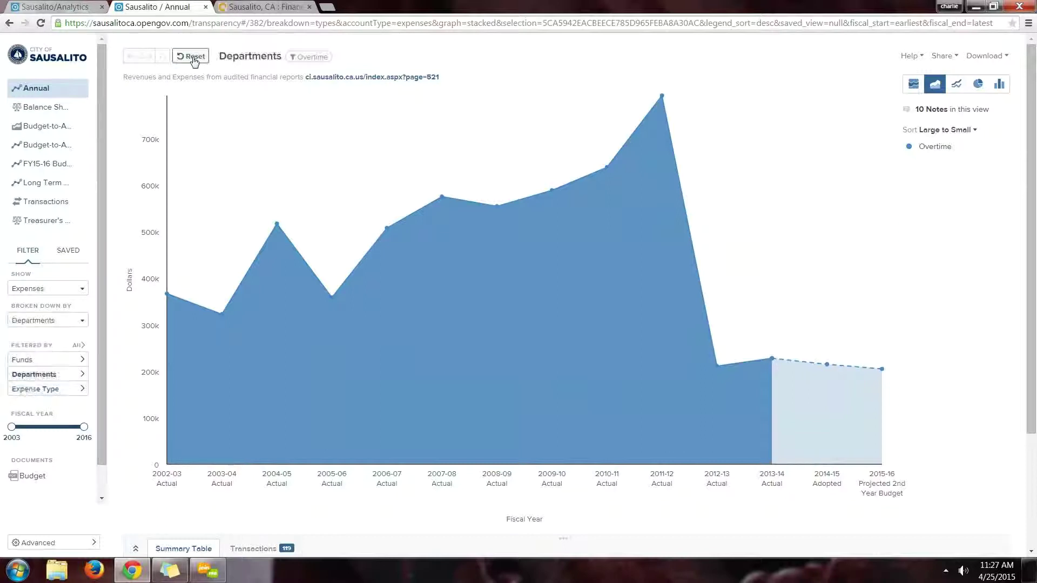
{"action": "left_click", "coordinate": [194, 58]}
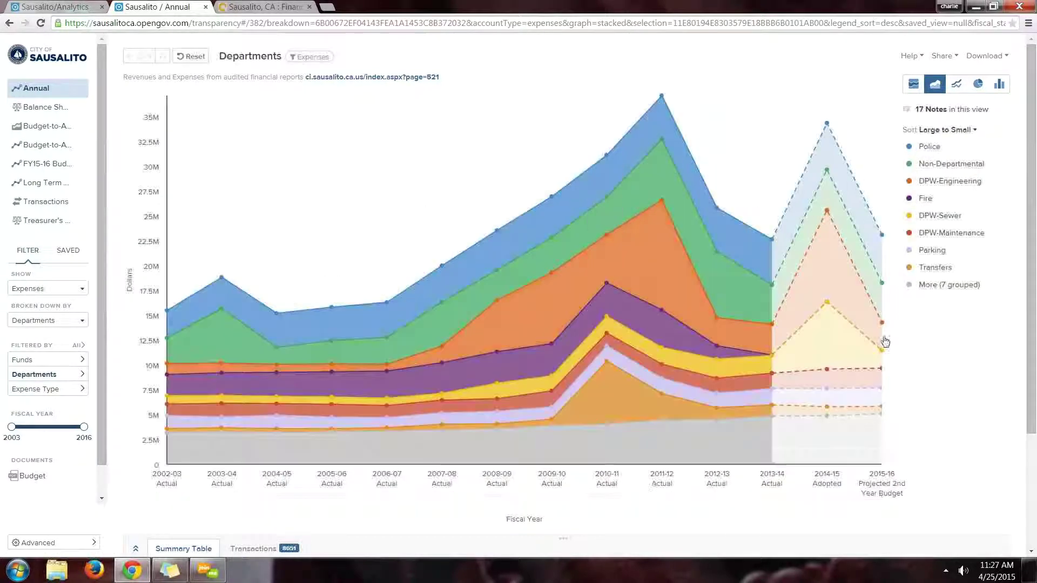
Step: Expand the grouped departments, isolate Recreation, and break its expenses down by Expense Type
{"action": "left_click", "coordinate": [936, 305]}
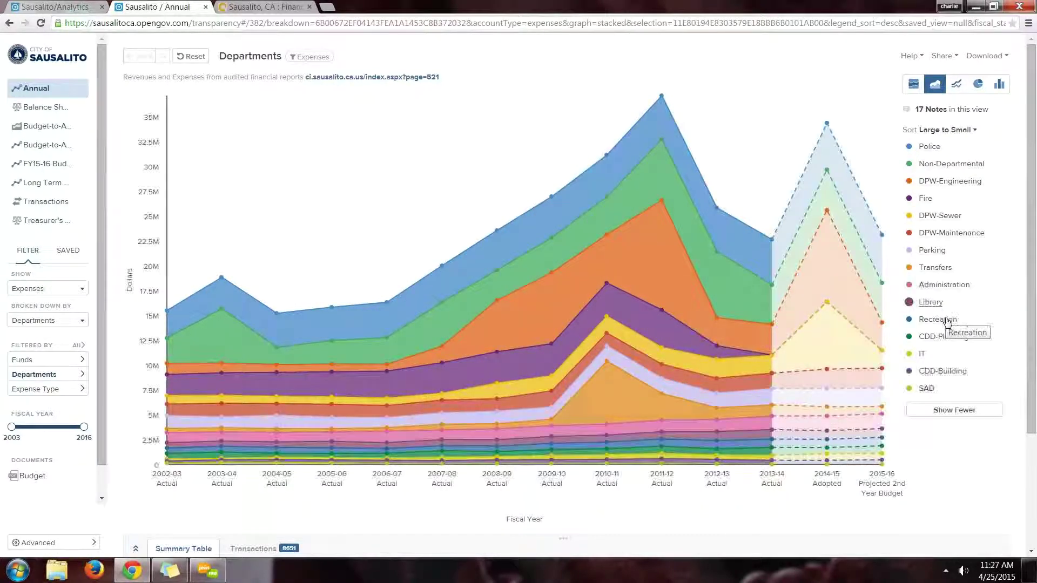
{"action": "left_click", "coordinate": [942, 320]}
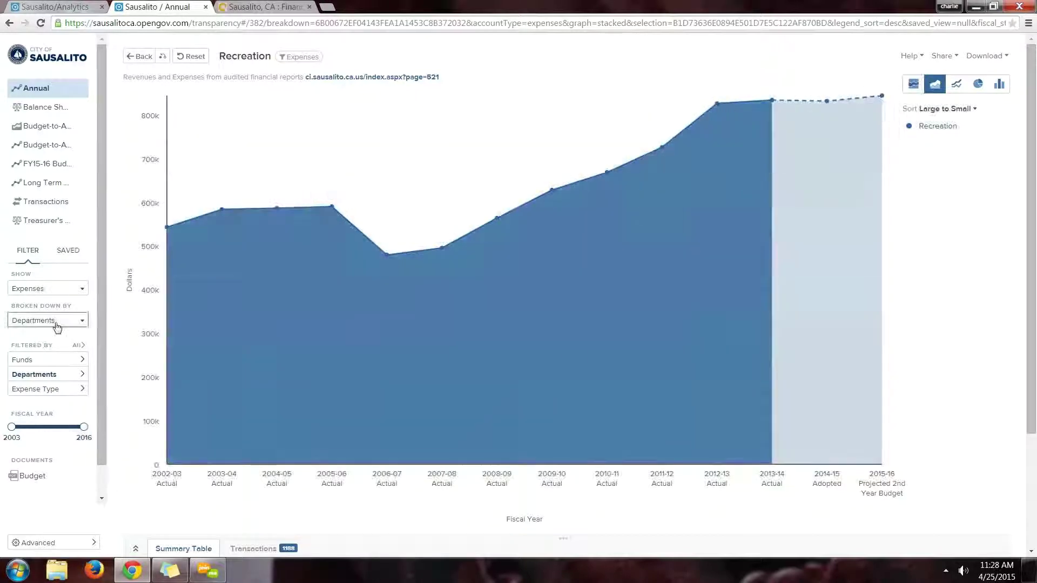
{"action": "left_click", "coordinate": [56, 324]}
{"action": "left_click", "coordinate": [52, 356]}
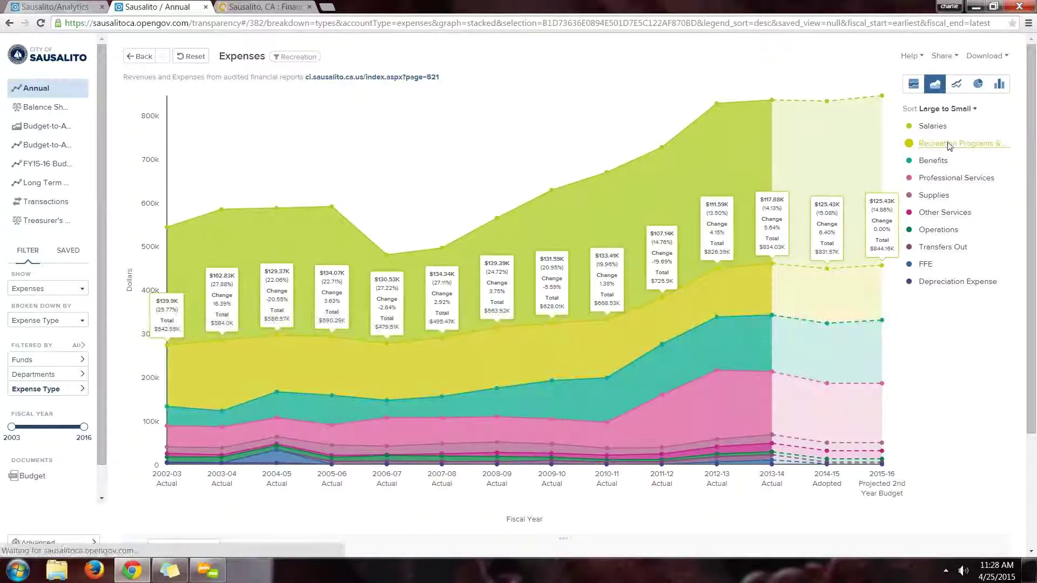
Step: Drill down through Recreation Programs & Services to Chili Cook Off and list its transactions
{"action": "left_click", "coordinate": [949, 146]}
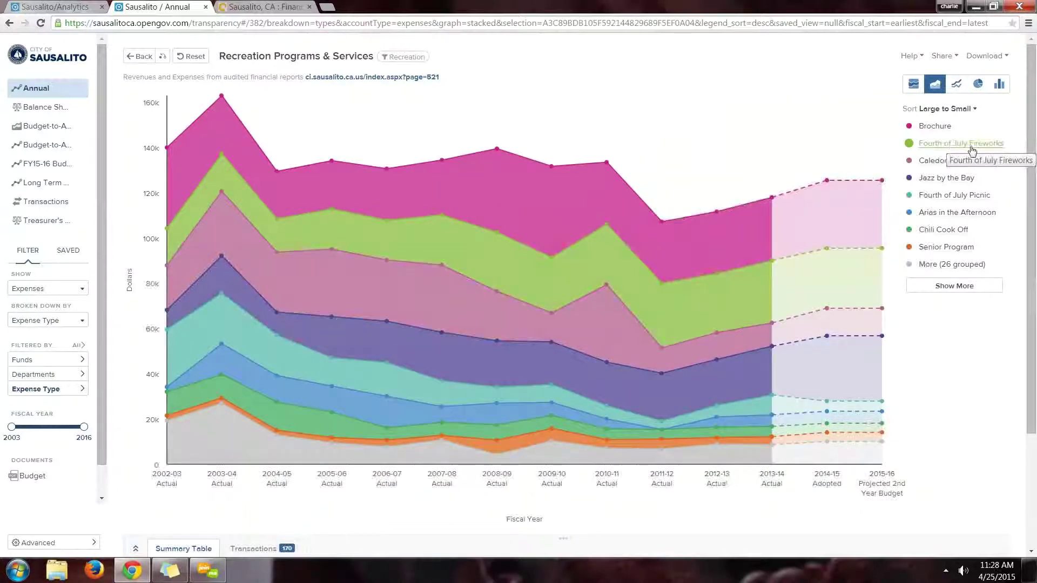
{"action": "left_click", "coordinate": [949, 231]}
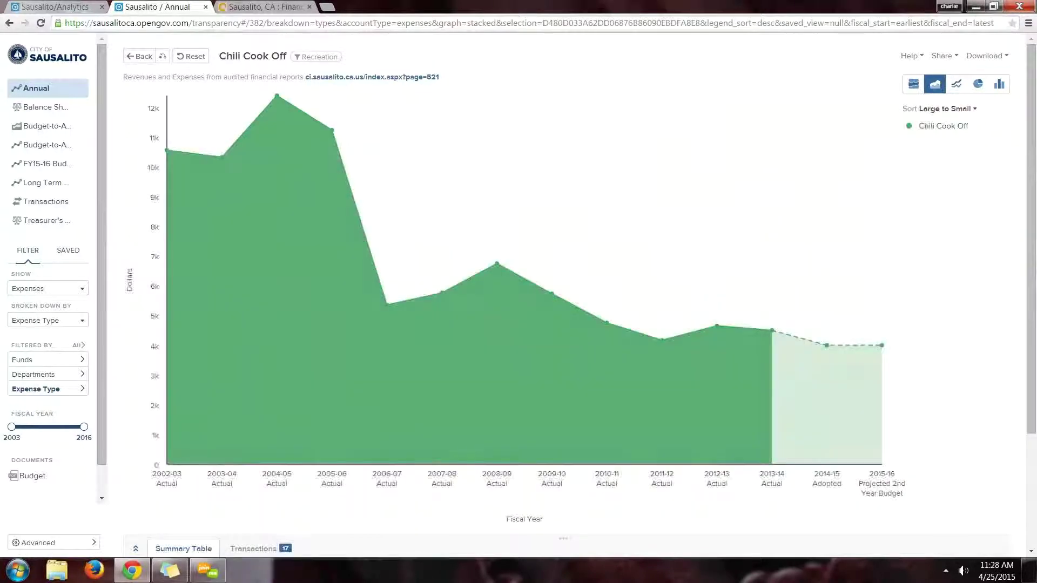
{"action": "left_click", "coordinate": [243, 550]}
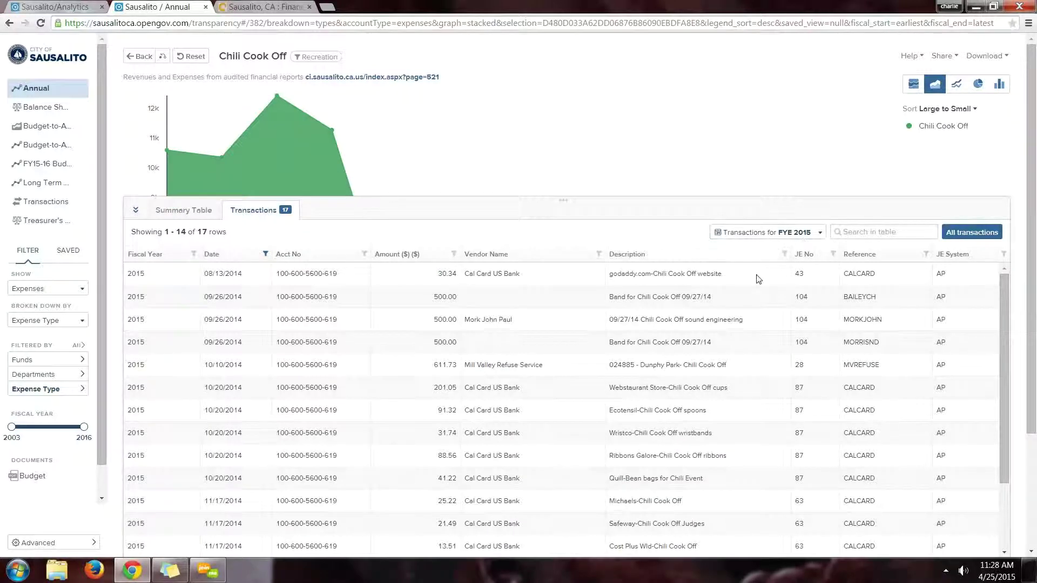
Step: Review the Chili Cook Off transactions for FYE 2014 and collapse the table to return to the full chart
{"action": "left_click", "coordinate": [813, 232]}
{"action": "left_click", "coordinate": [764, 309]}
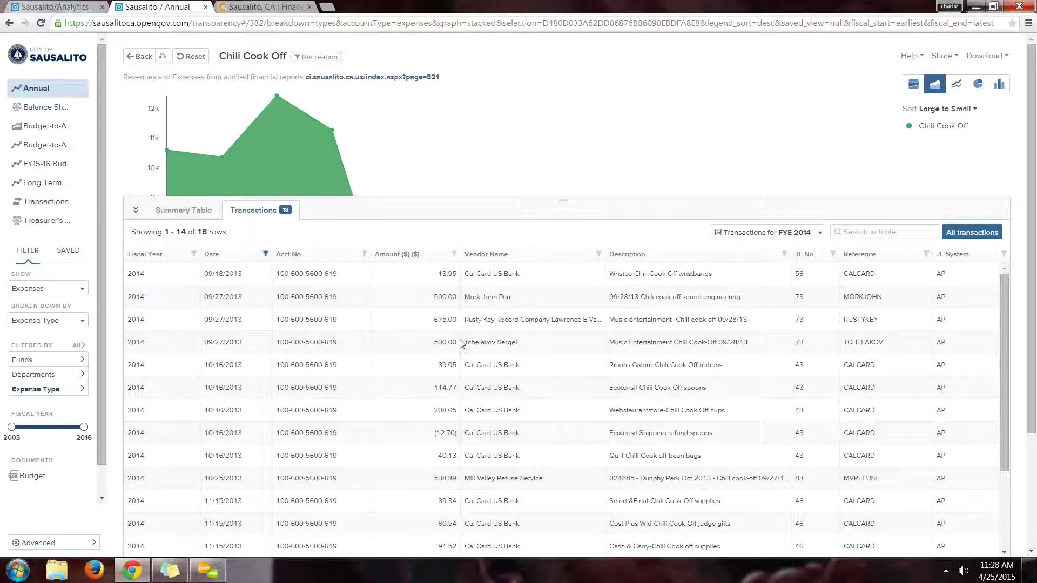
{"action": "scroll", "coordinate": [462, 378], "scroll_direction": "down", "scroll_amount": 1}
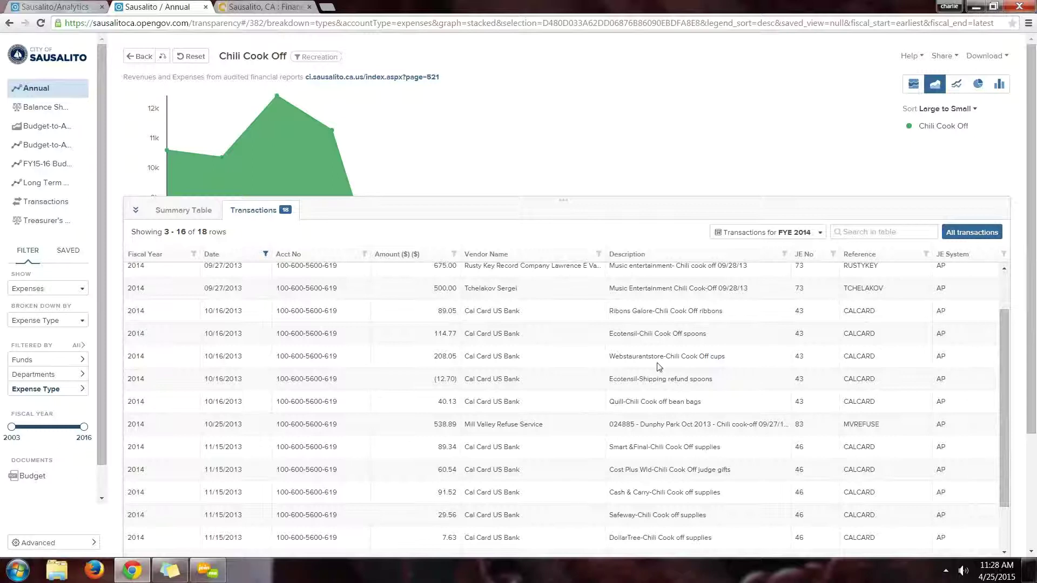
{"action": "scroll", "coordinate": [629, 331], "scroll_direction": "down", "scroll_amount": 1}
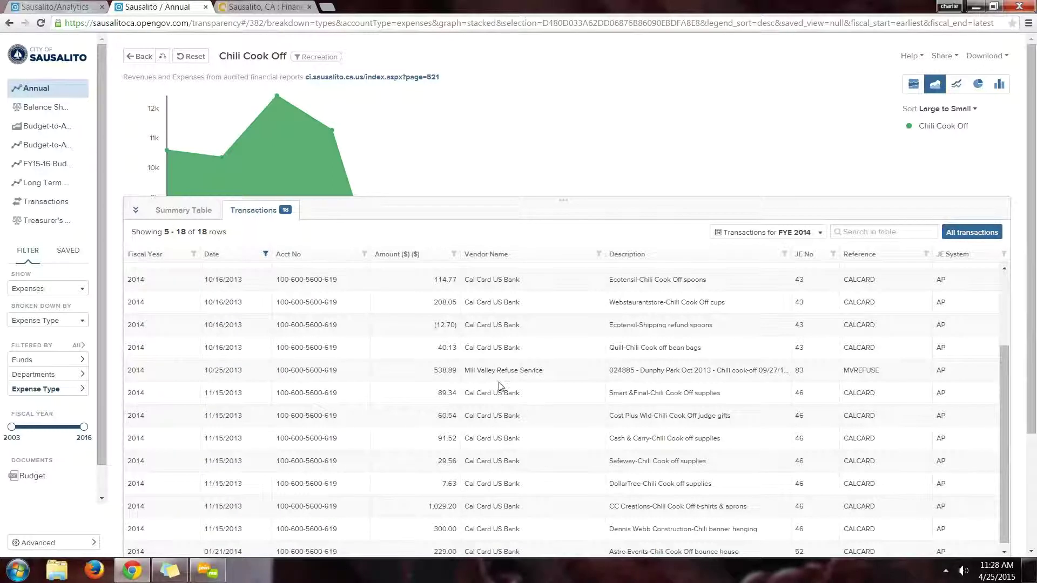
{"action": "scroll", "coordinate": [481, 296], "scroll_direction": "up", "scroll_amount": 2}
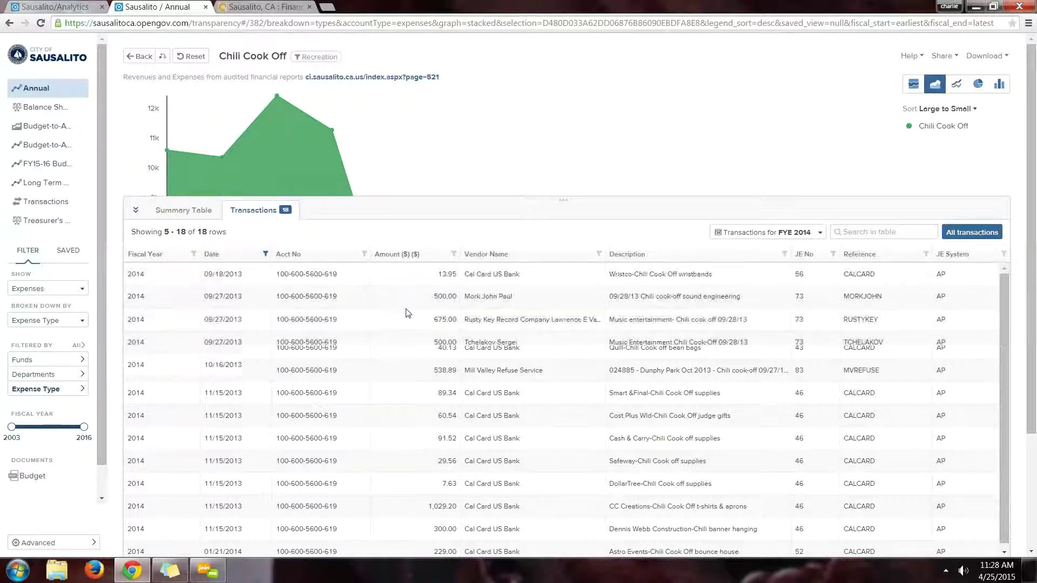
{"action": "left_click", "coordinate": [135, 210]}
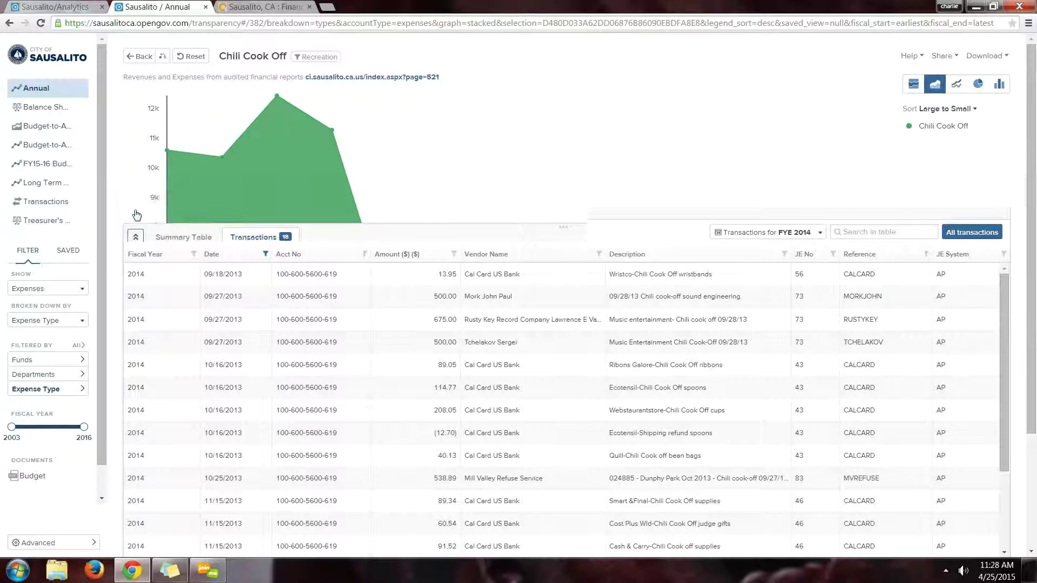
Step: Check all report filters briefly and reset the report to total expenses by department
{"action": "left_click", "coordinate": [78, 345]}
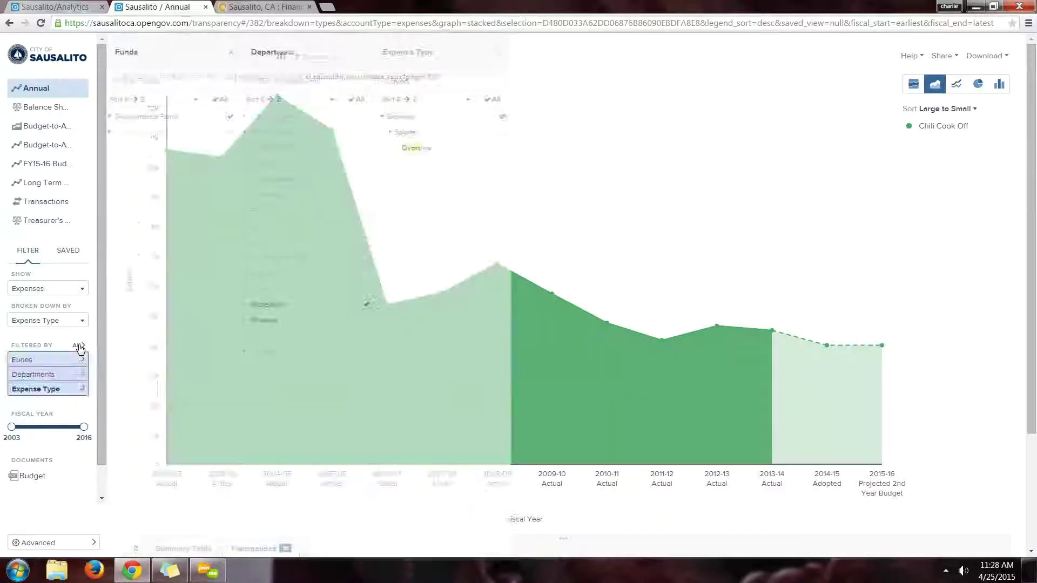
{"action": "left_click", "coordinate": [592, 110]}
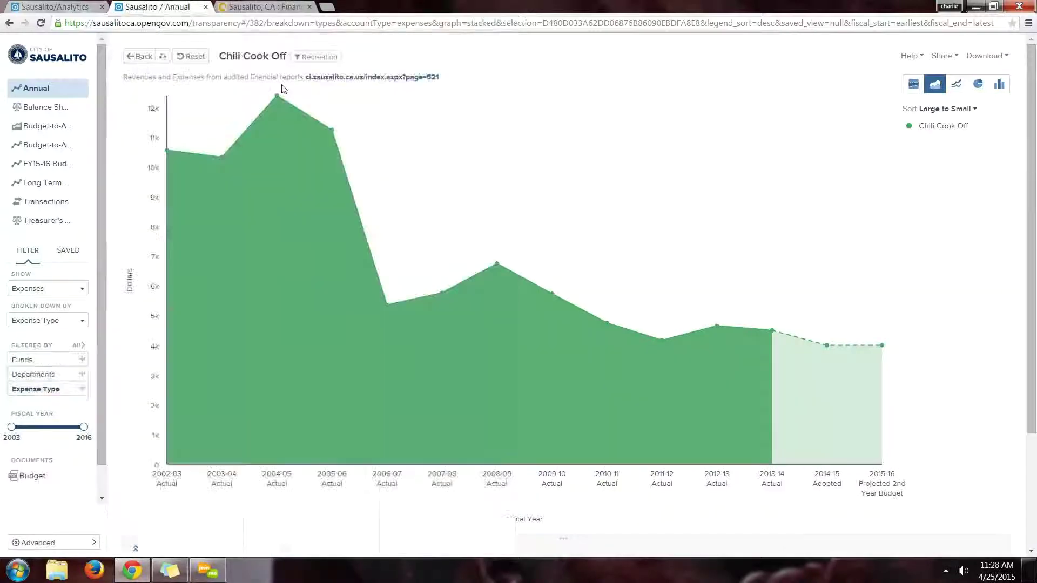
{"action": "left_click", "coordinate": [185, 58]}
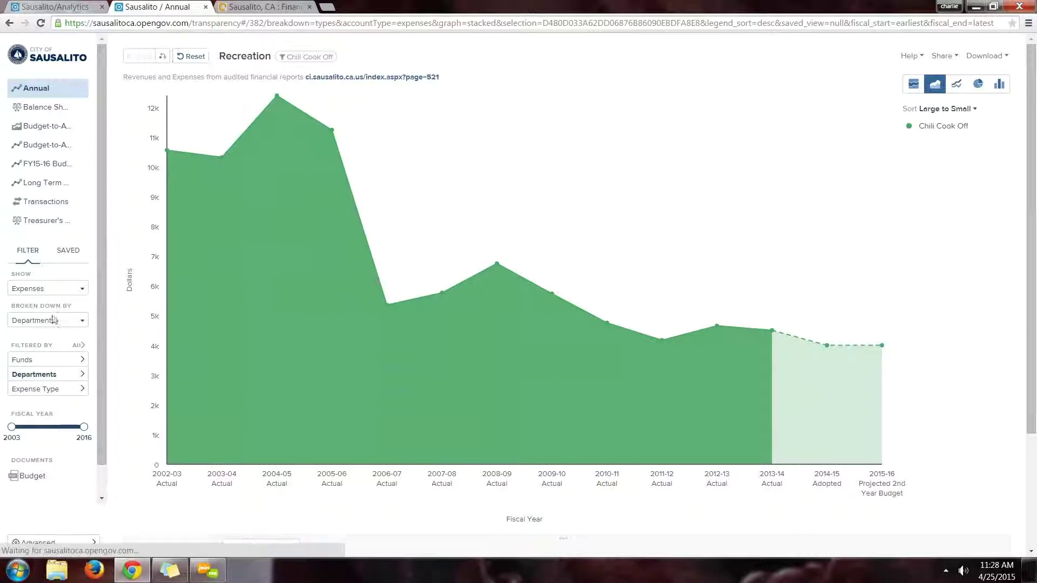
Step: Examine all report filters with Governmental Funds and Proprietary Funds expanded, and return to the full chart
{"action": "left_click", "coordinate": [78, 347]}
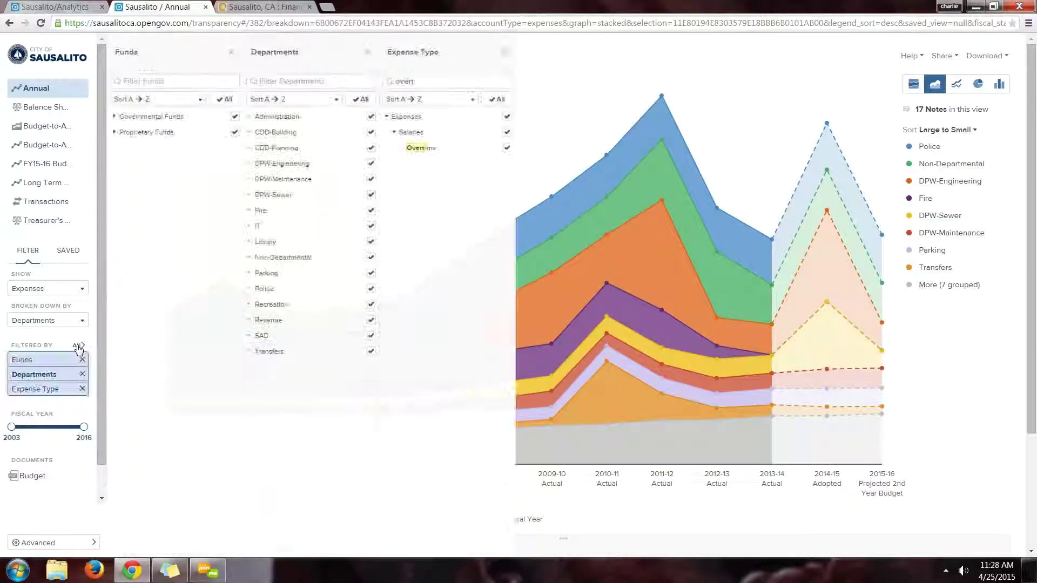
{"action": "left_click", "coordinate": [115, 117]}
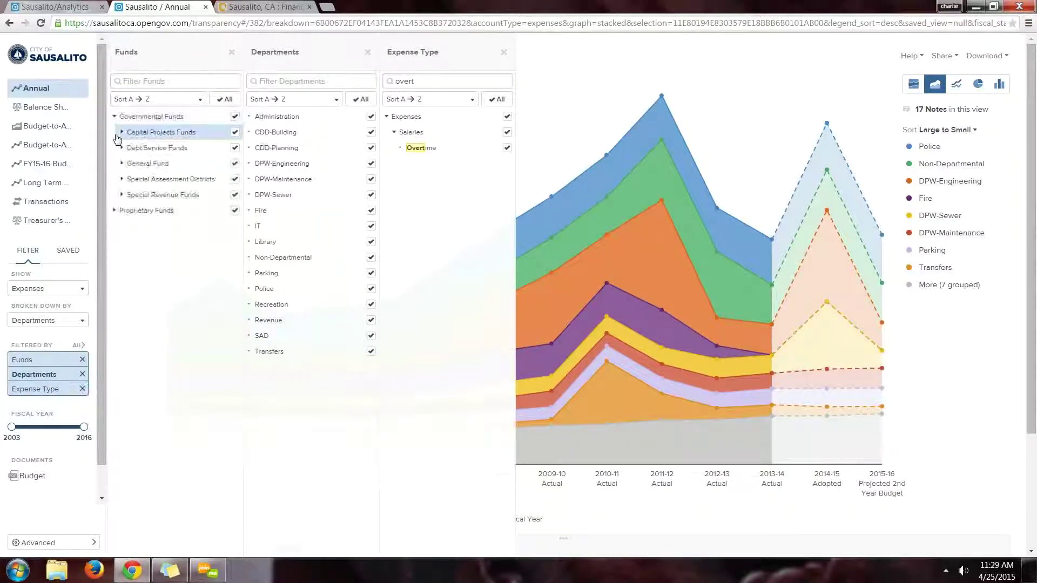
{"action": "left_click", "coordinate": [115, 210]}
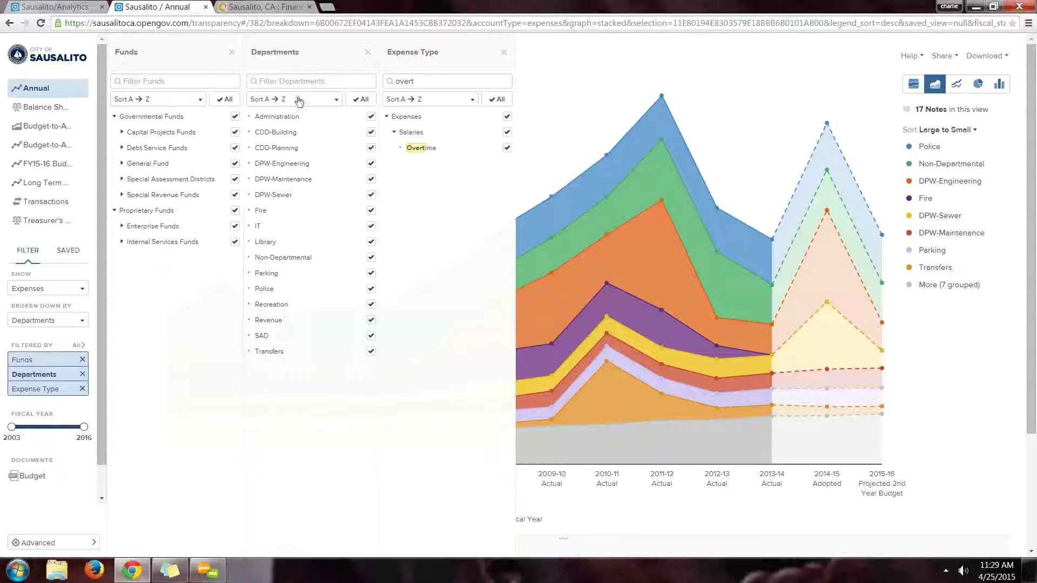
{"action": "left_click", "coordinate": [764, 93]}
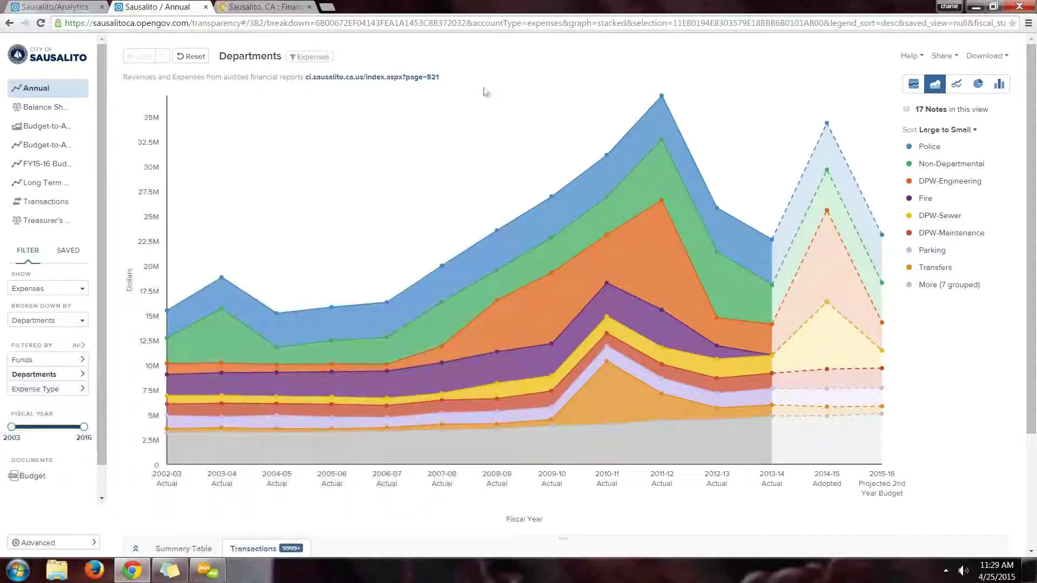